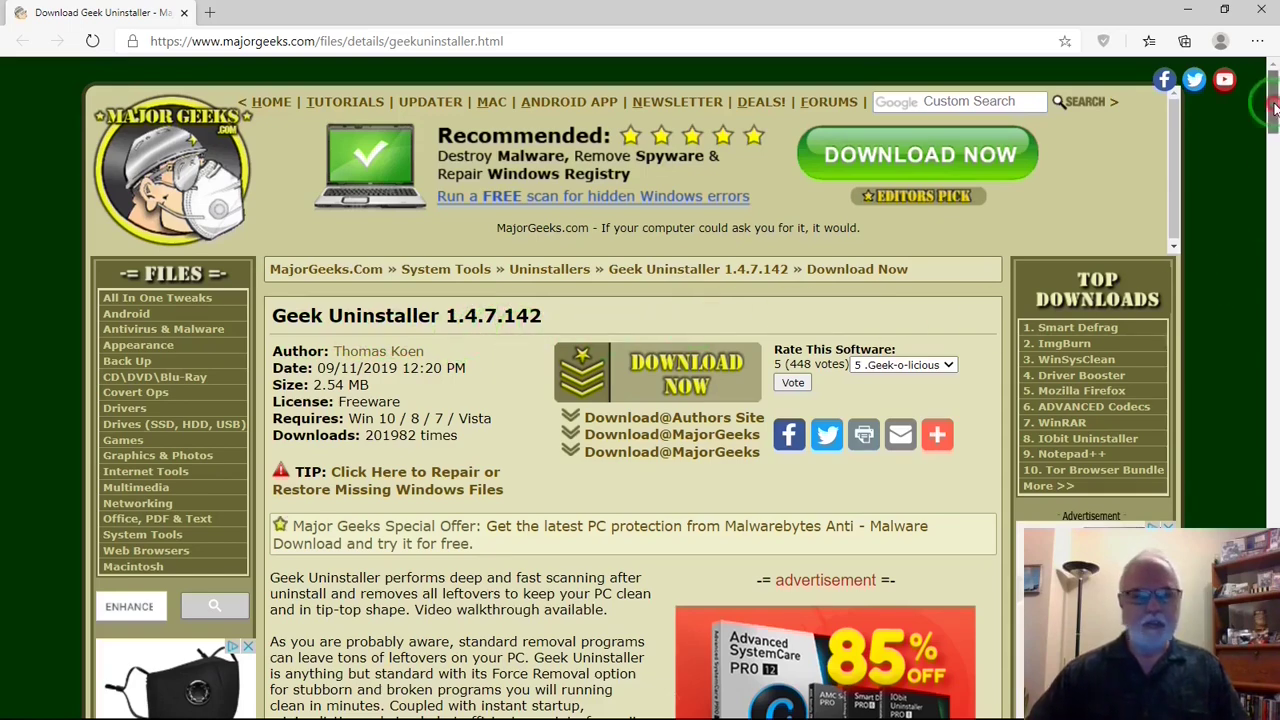
Download the Geek Uninstaller Free ZIP (geek.zip, 2.52 MB) from the site's Download page.
scroll(1272, 150, "down", 3)
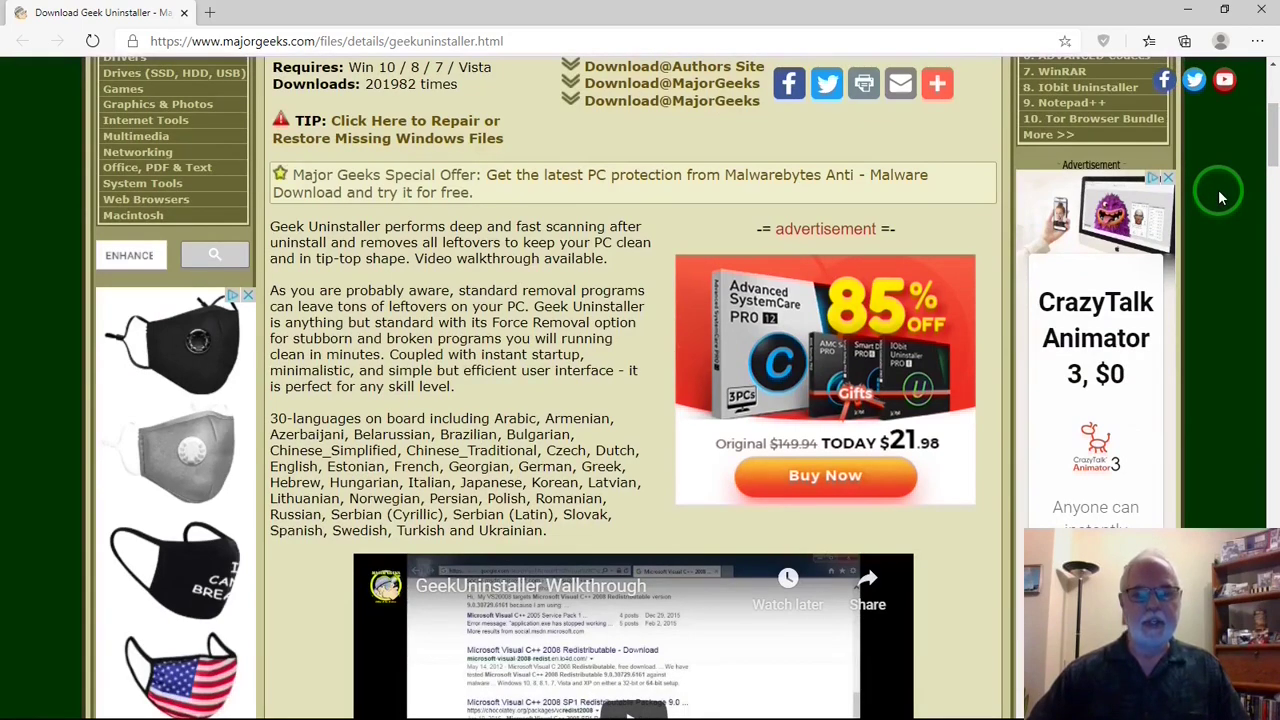
left_click_drag(1272, 155, 1272, 120)
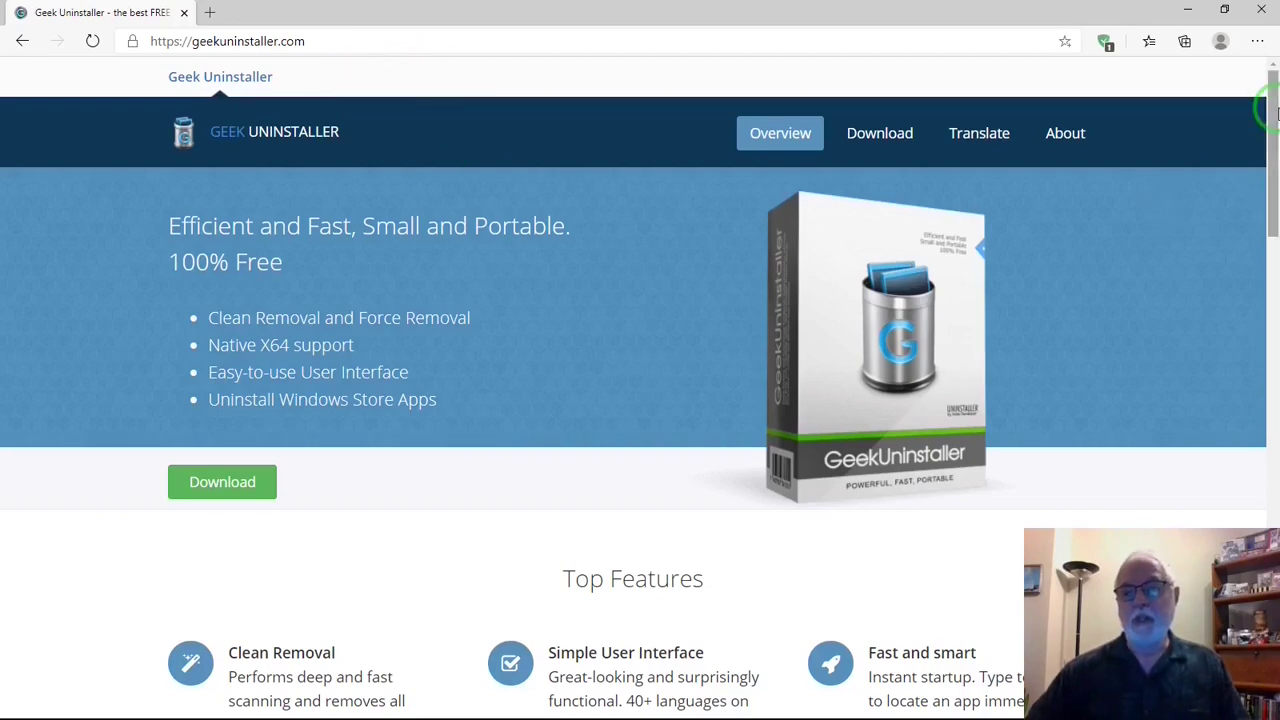
mouse_move(1274, 115)
left_mouse_down()
mouse_move(1274, 335)
mouse_move(1274, 95)
left_mouse_up()
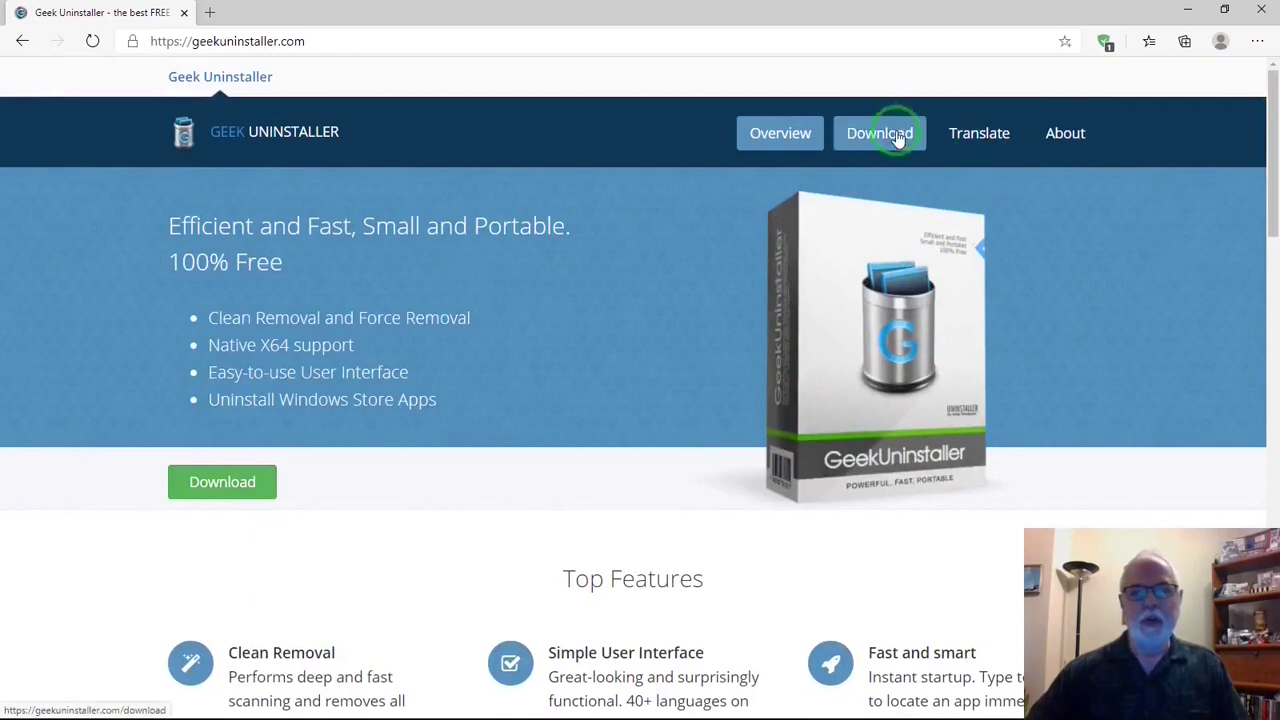
left_click(234, 488)
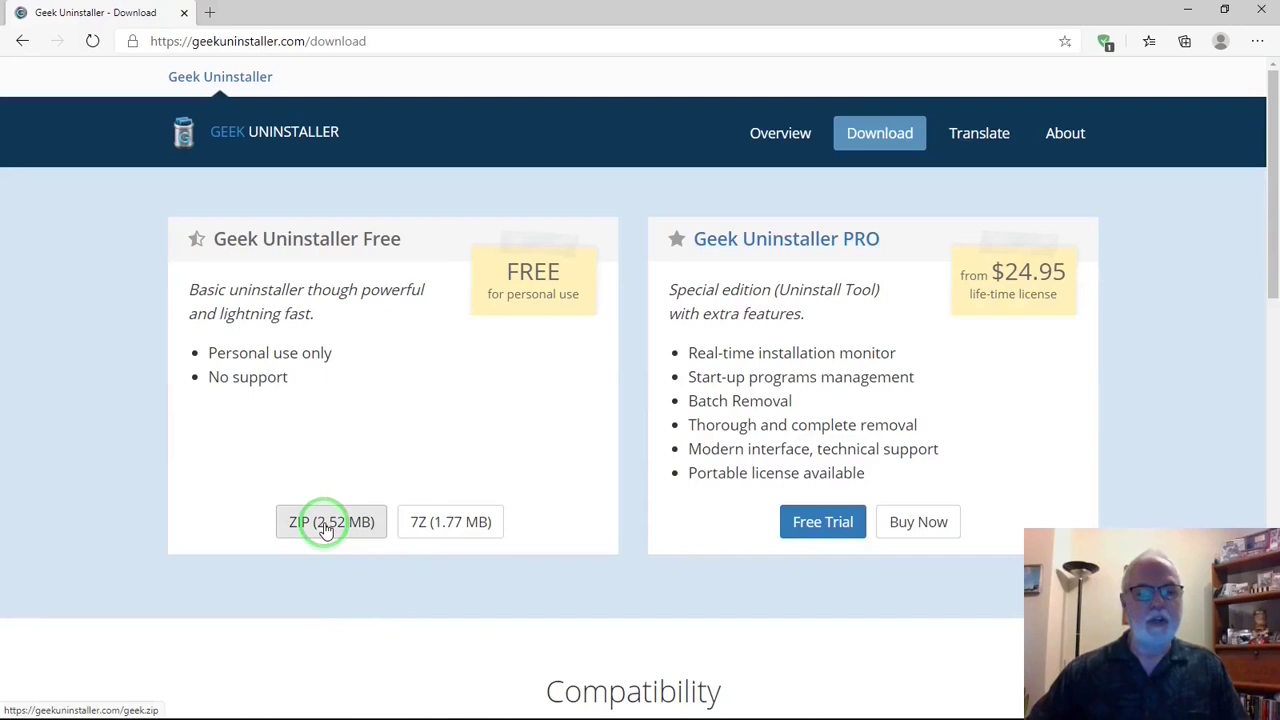
left_click(325, 529)
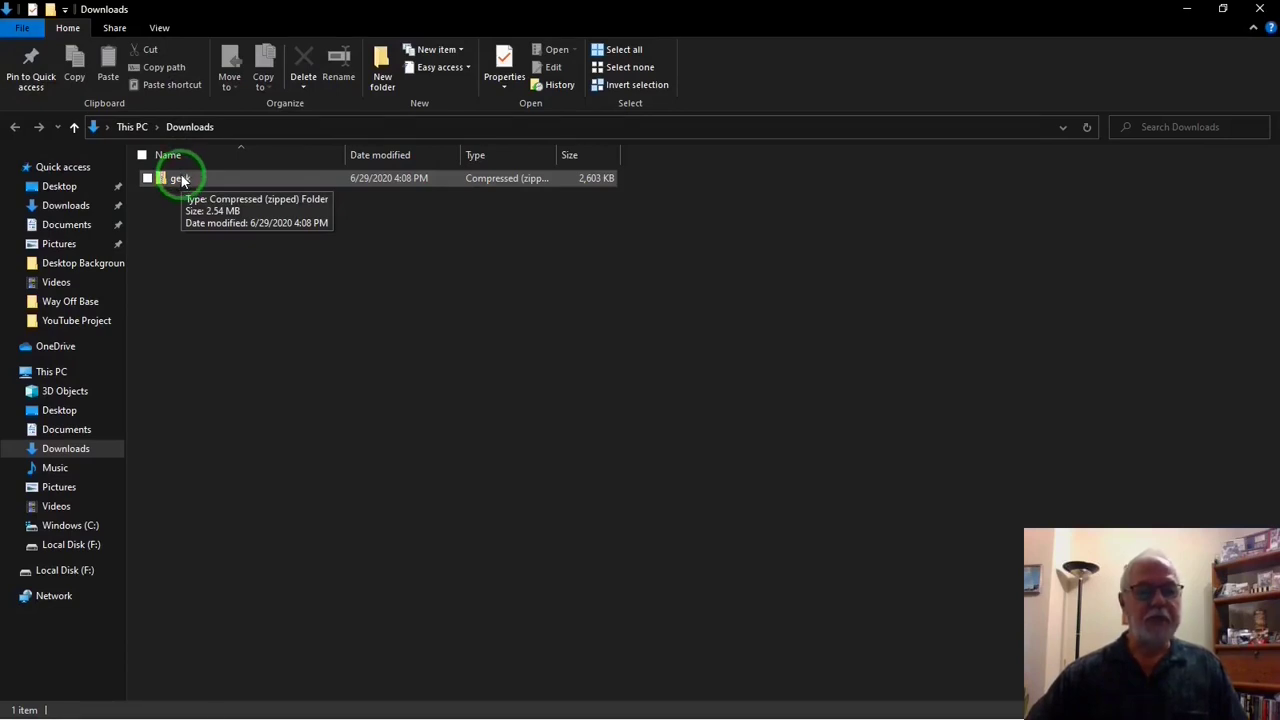
Extract all files from geek.zip into a geek folder in Downloads.
right_click(181, 179)
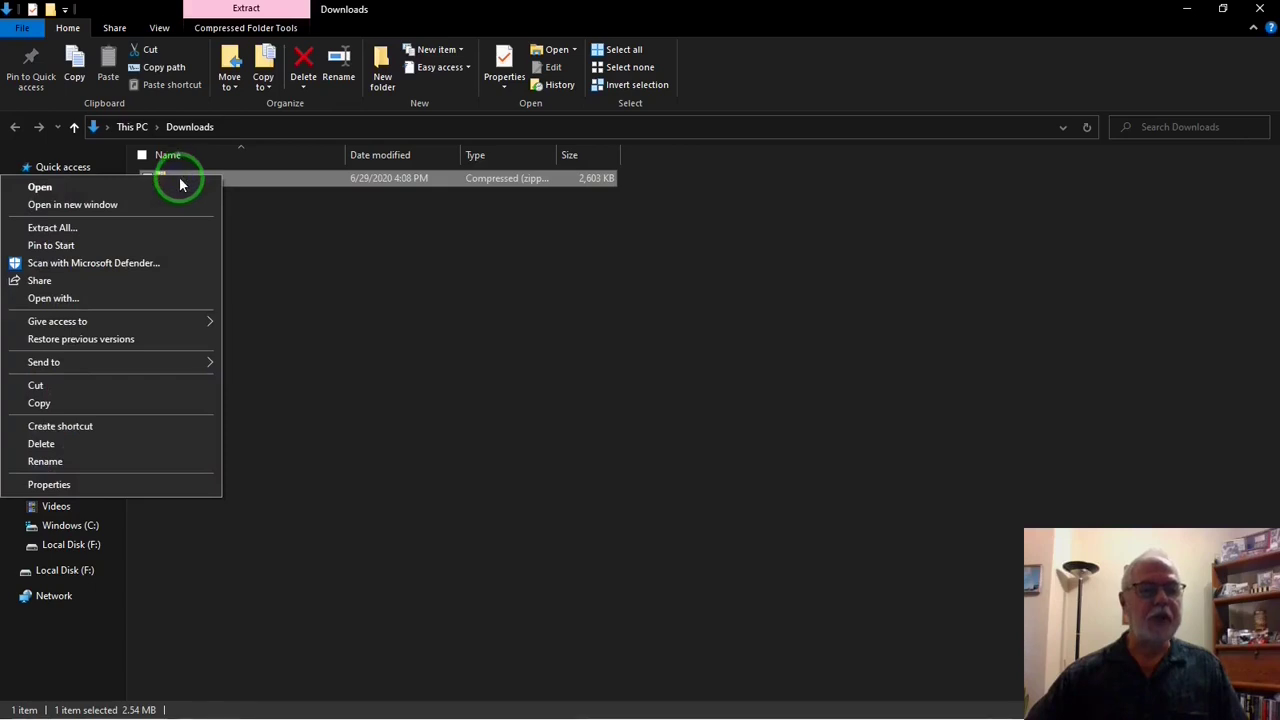
left_click(128, 229)
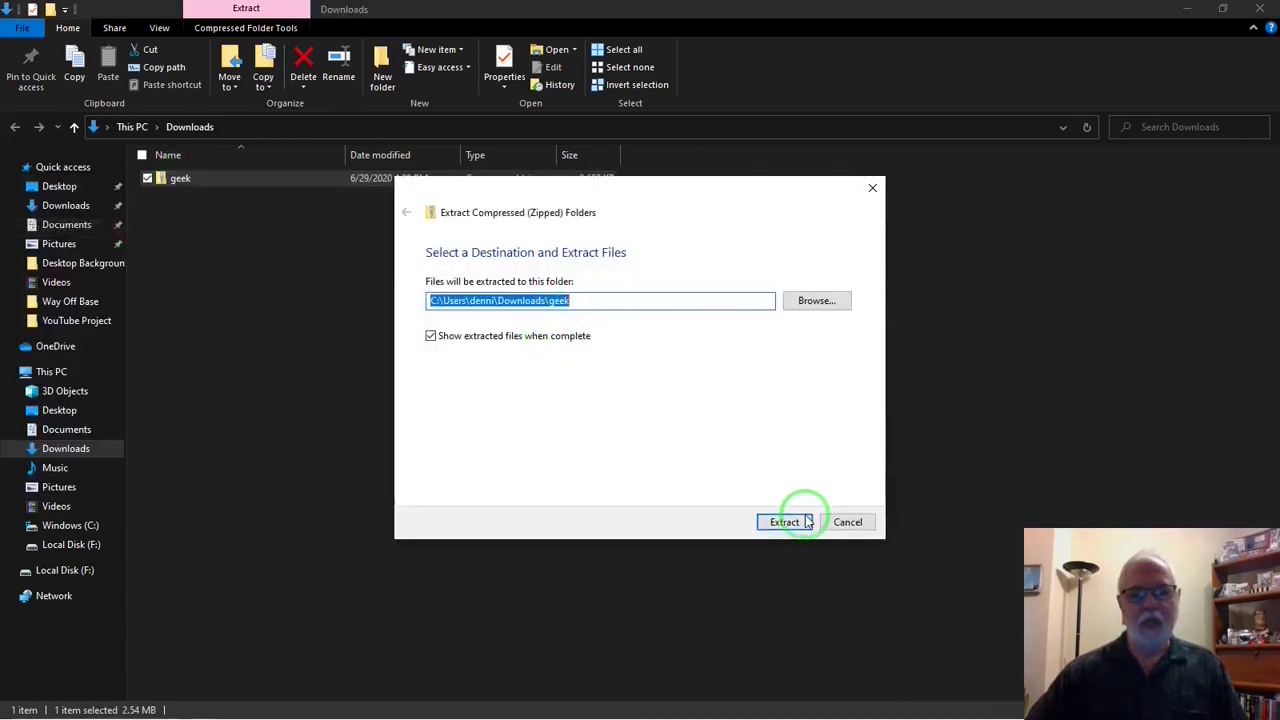
left_click(789, 524)
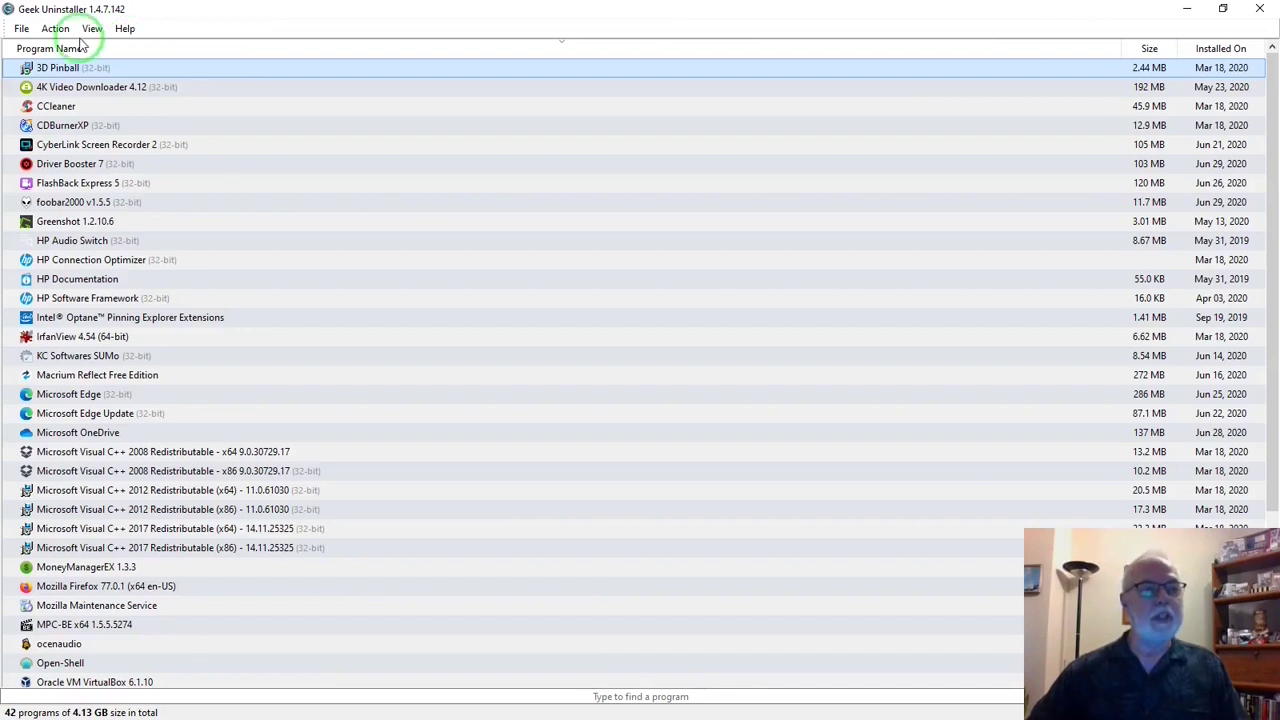
left_click(22, 29)
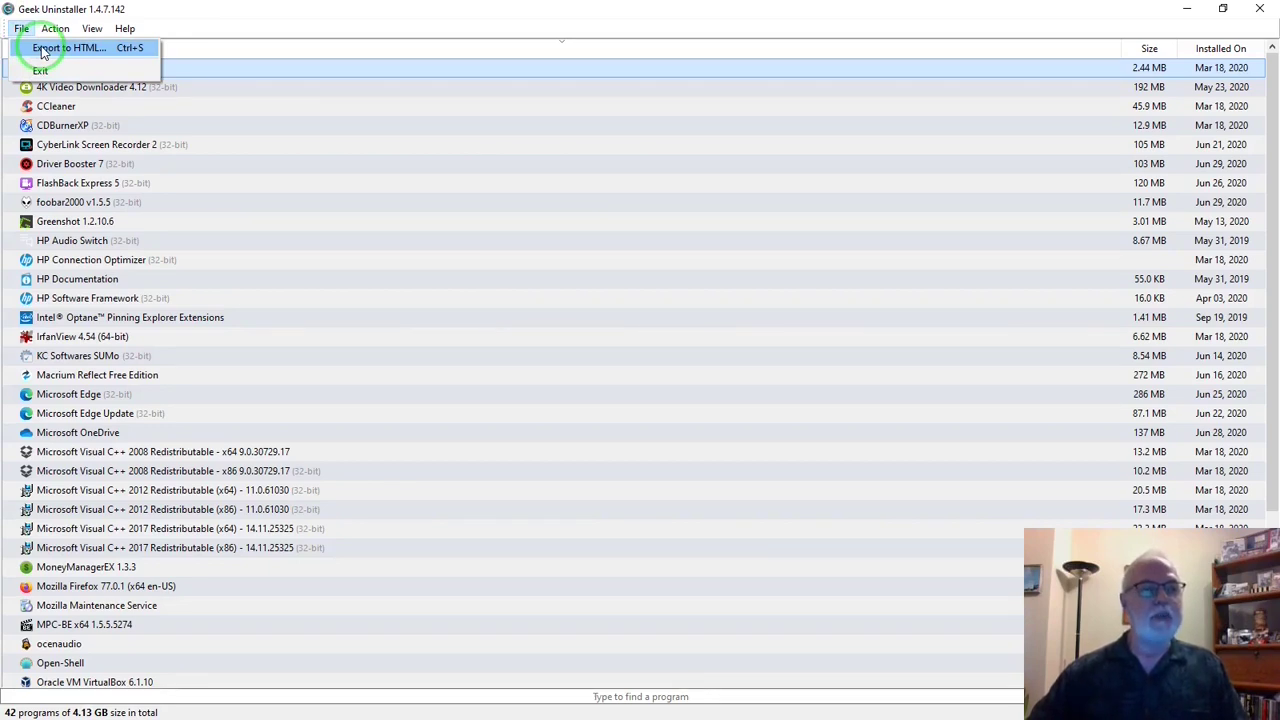
mouse_move(55, 30)
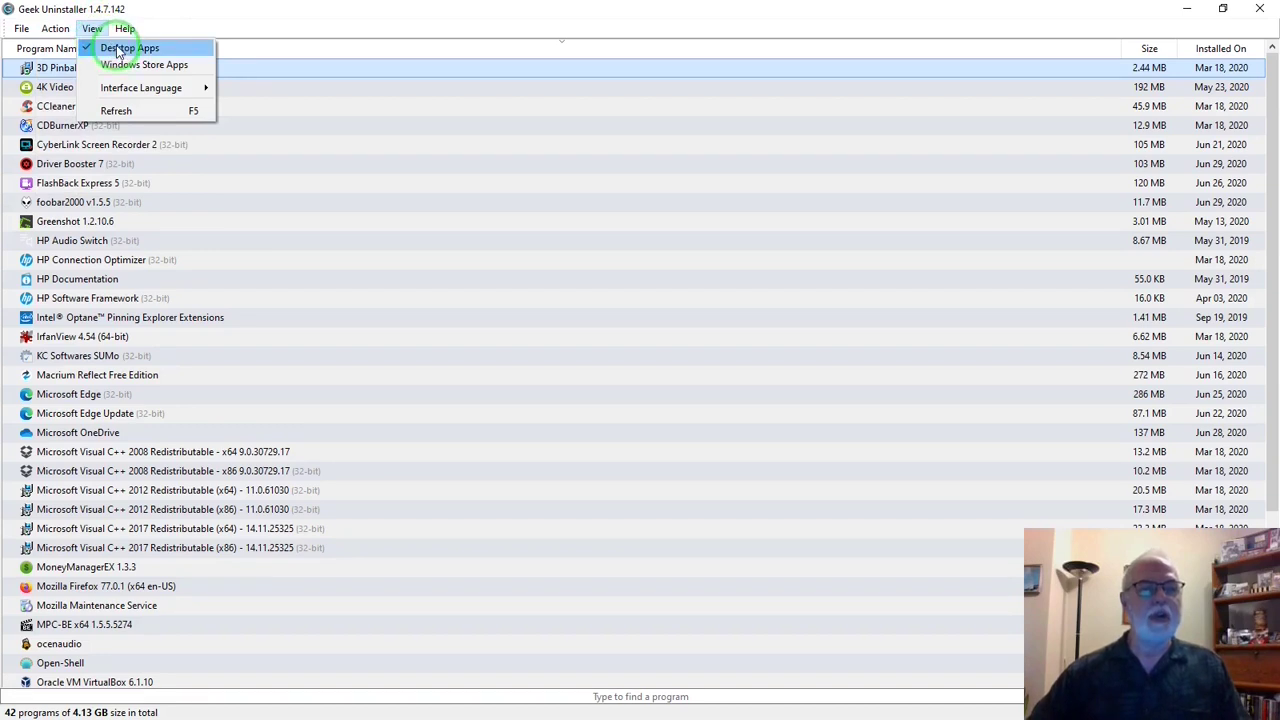
left_click(116, 64)
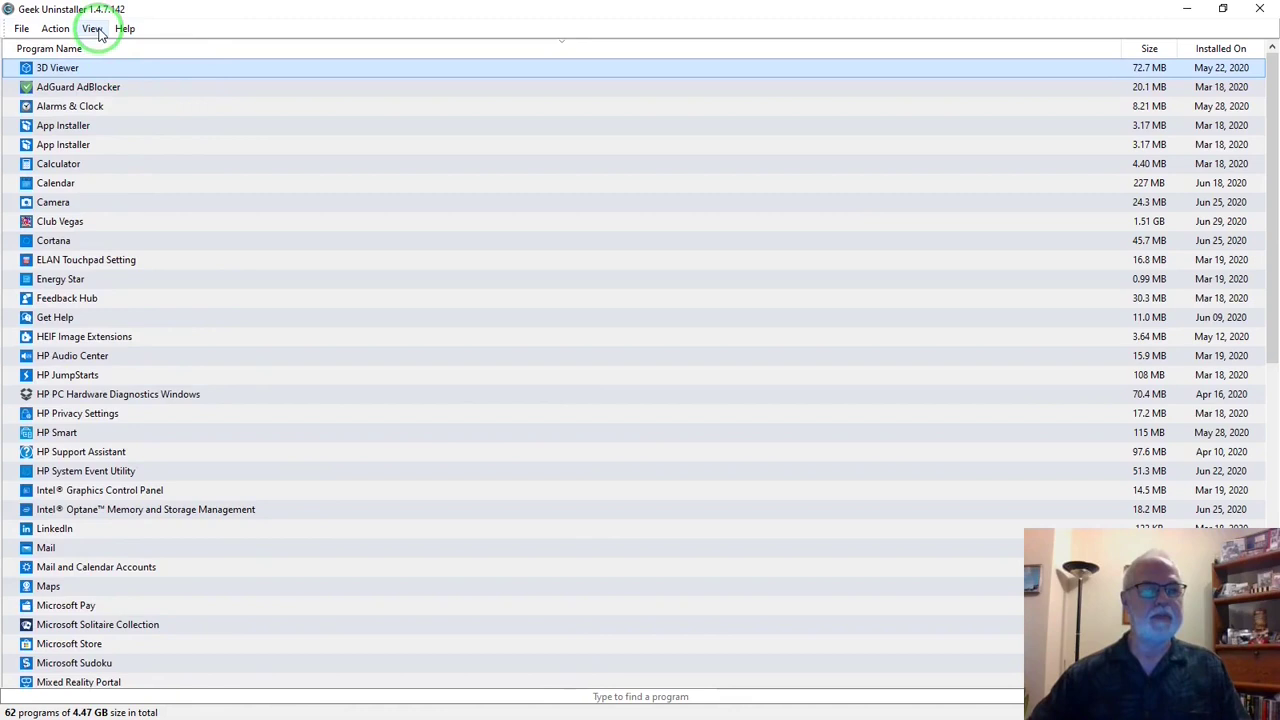
left_click(96, 30)
mouse_move(128, 29)
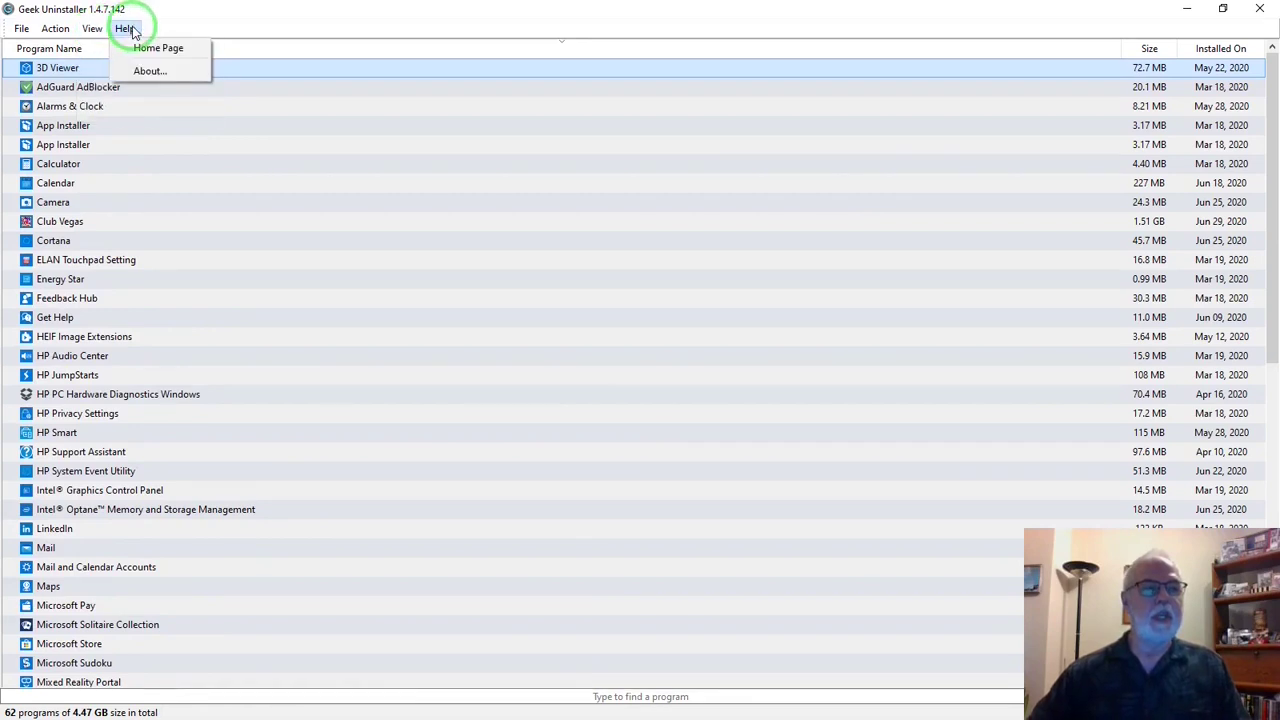
left_click(192, 21)
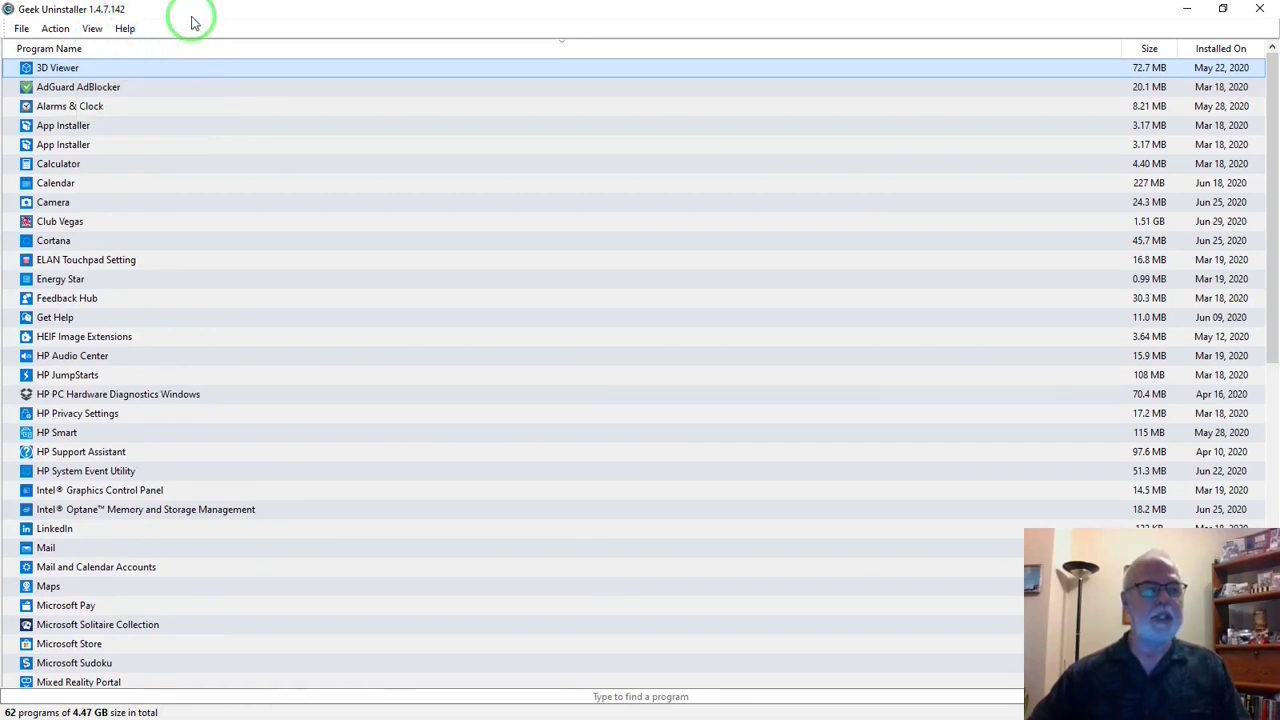
left_click(90, 29)
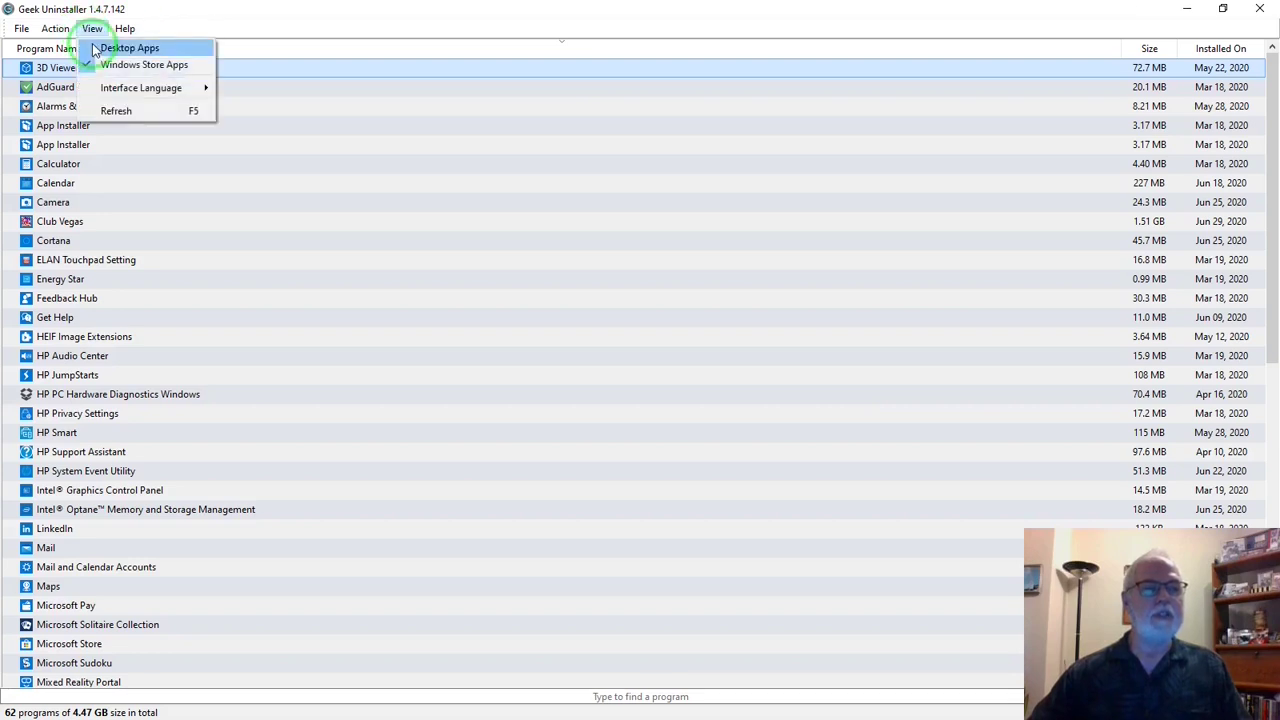
left_click(128, 48)
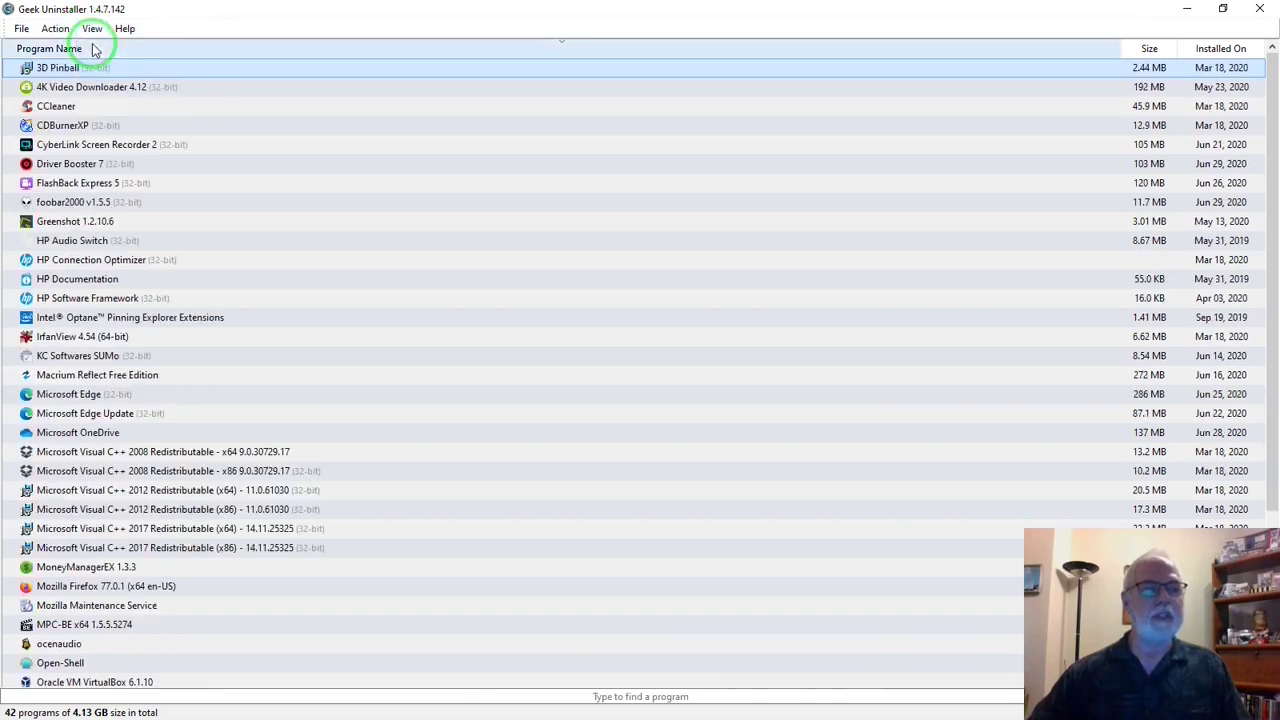
Uninstall CDBurnerXP, confirming complete removal of it and its components.
left_click(60, 128)
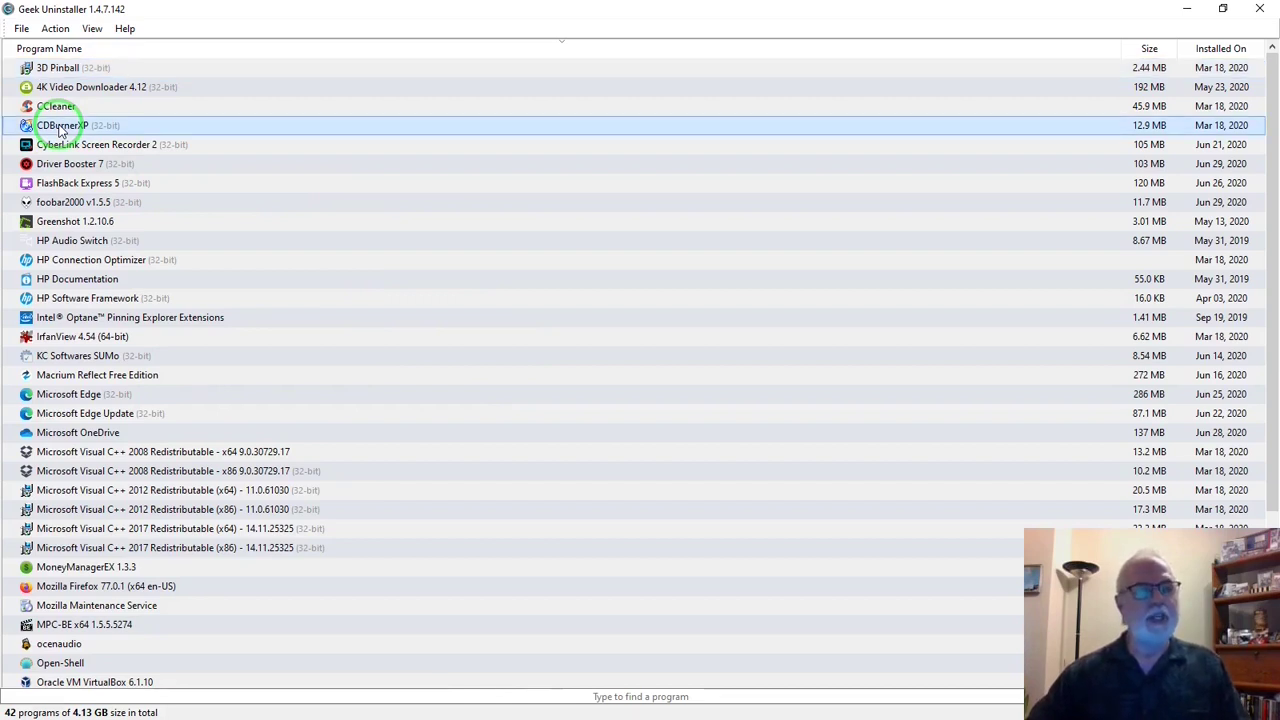
right_click(60, 130)
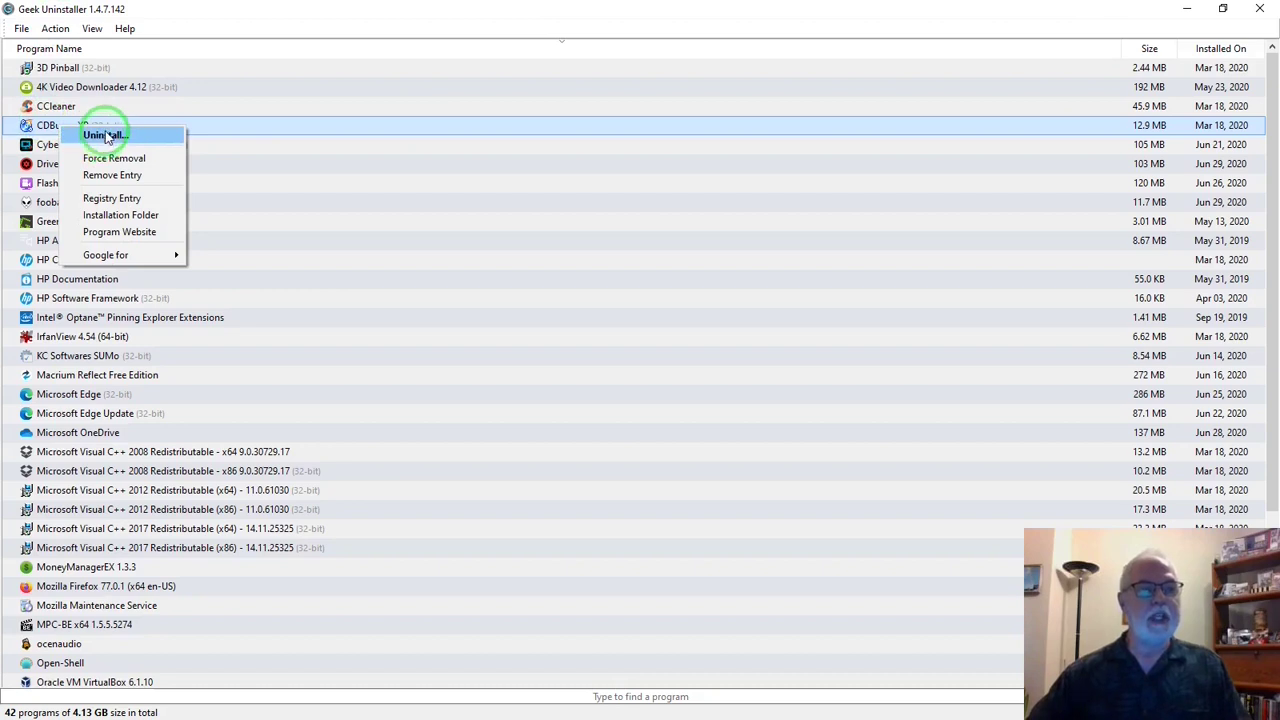
left_click(105, 136)
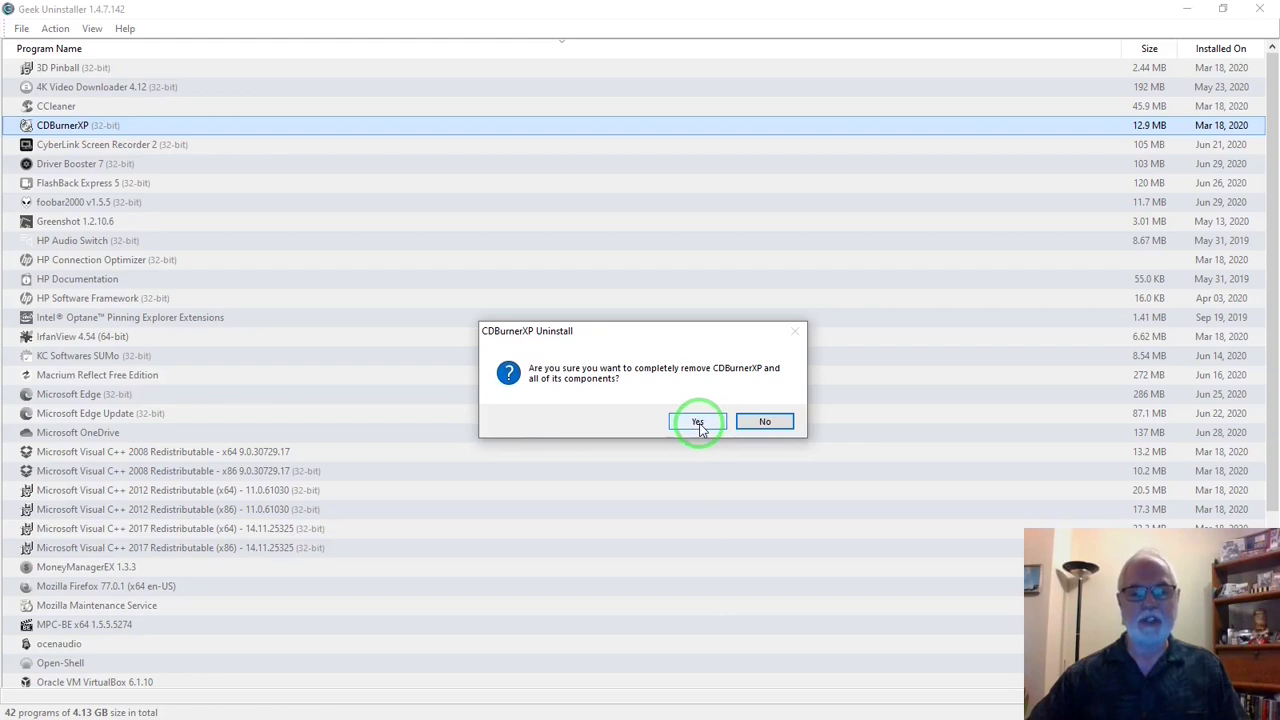
left_click(699, 423)
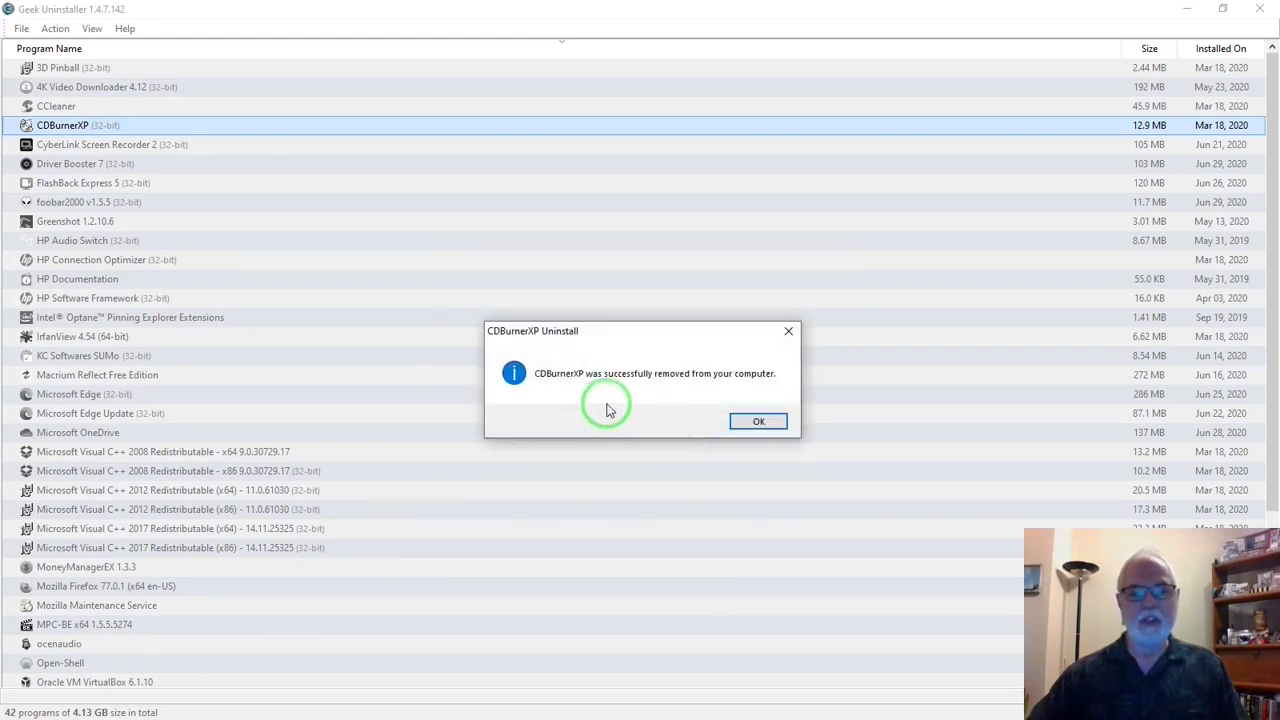
Scan for and delete CDBurnerXP's leftover file and registry traces.
left_click(758, 421)
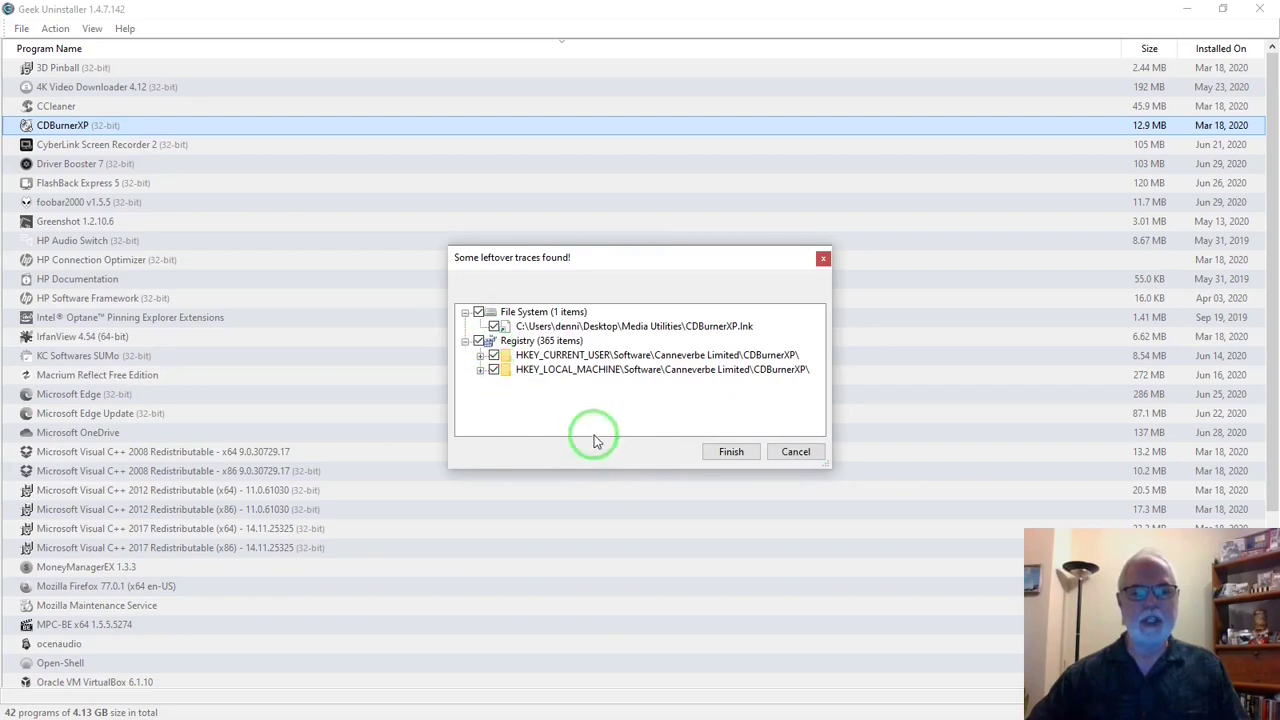
left_click(733, 451)
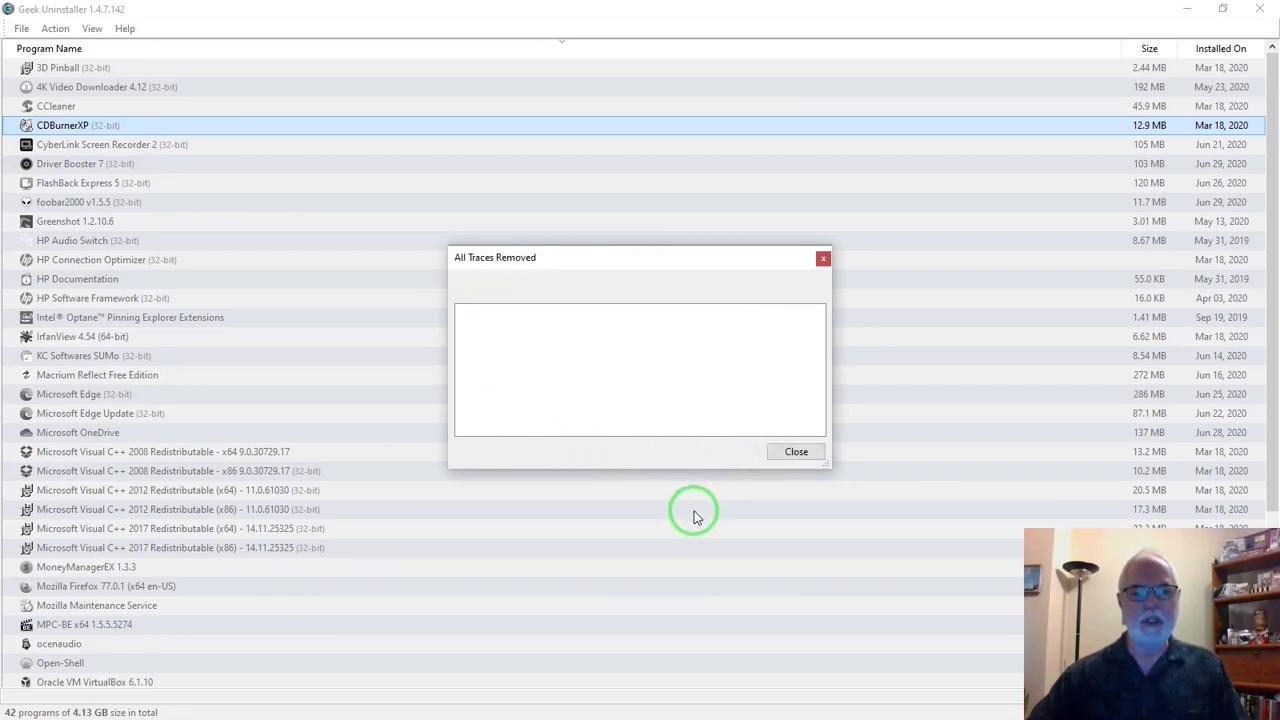
left_click(782, 458)
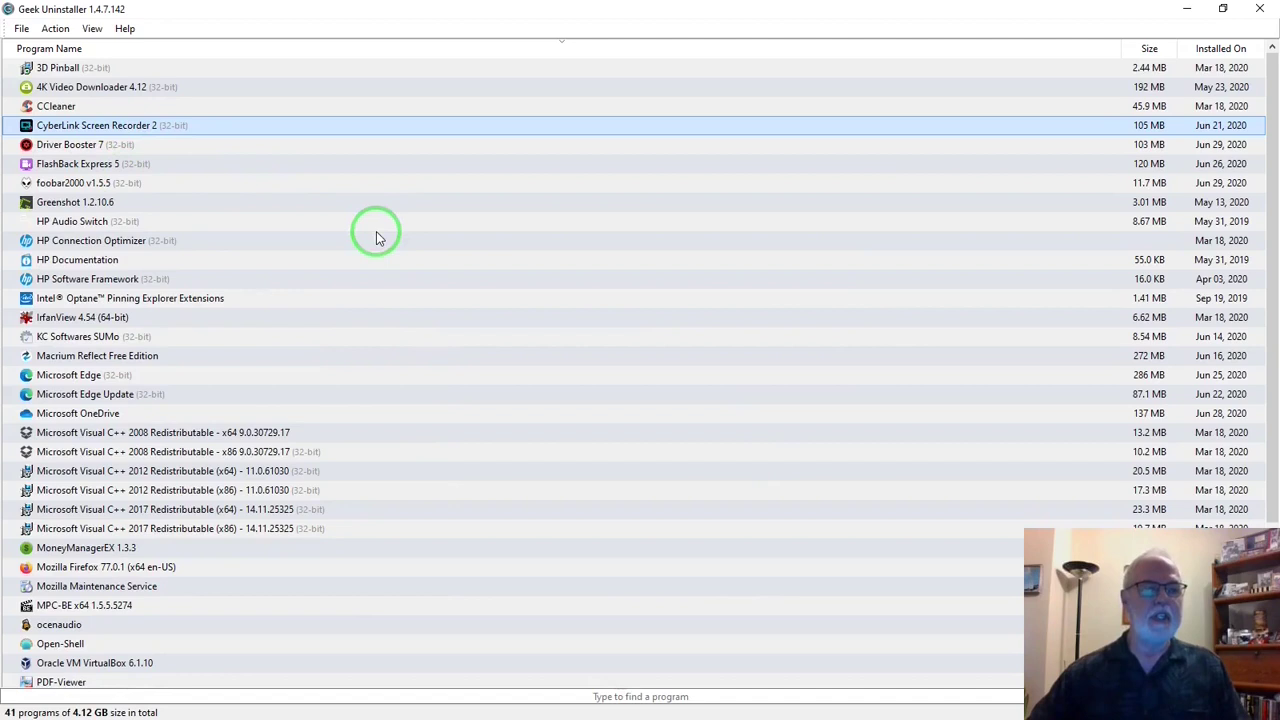
Switch the list to Windows Store Apps and scroll down to Netflix.
left_click(91, 30)
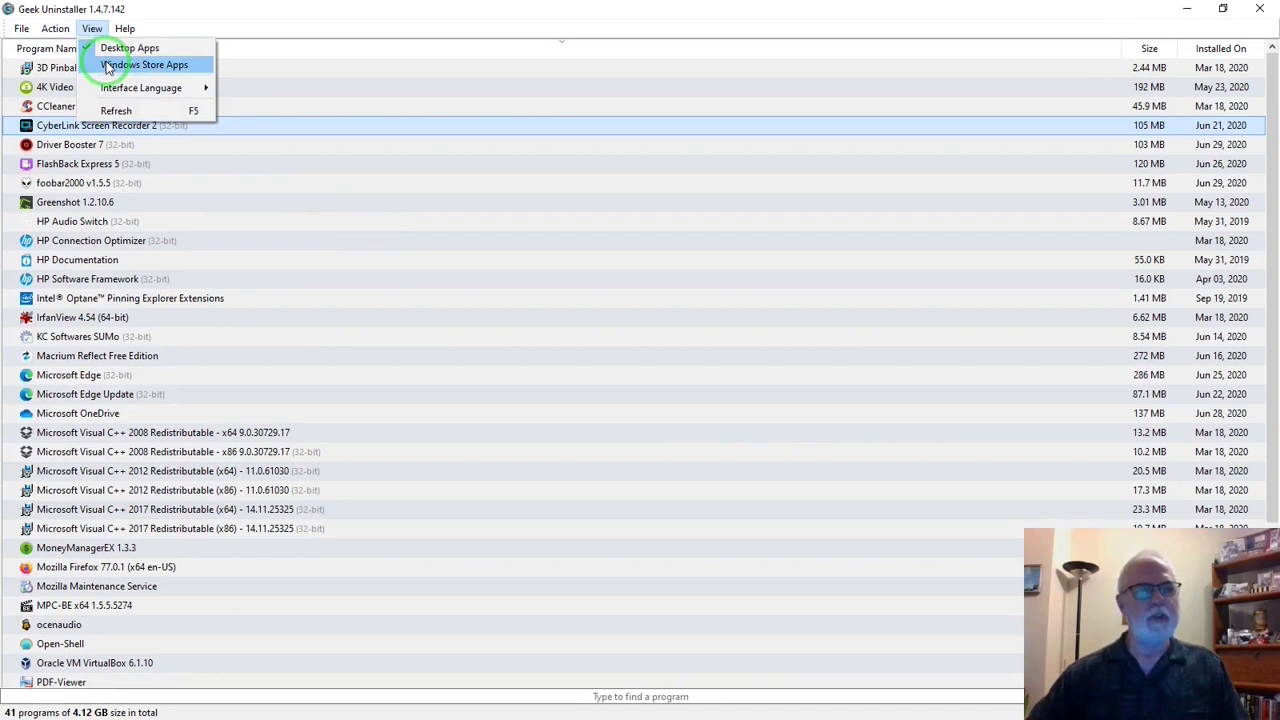
left_click(143, 65)
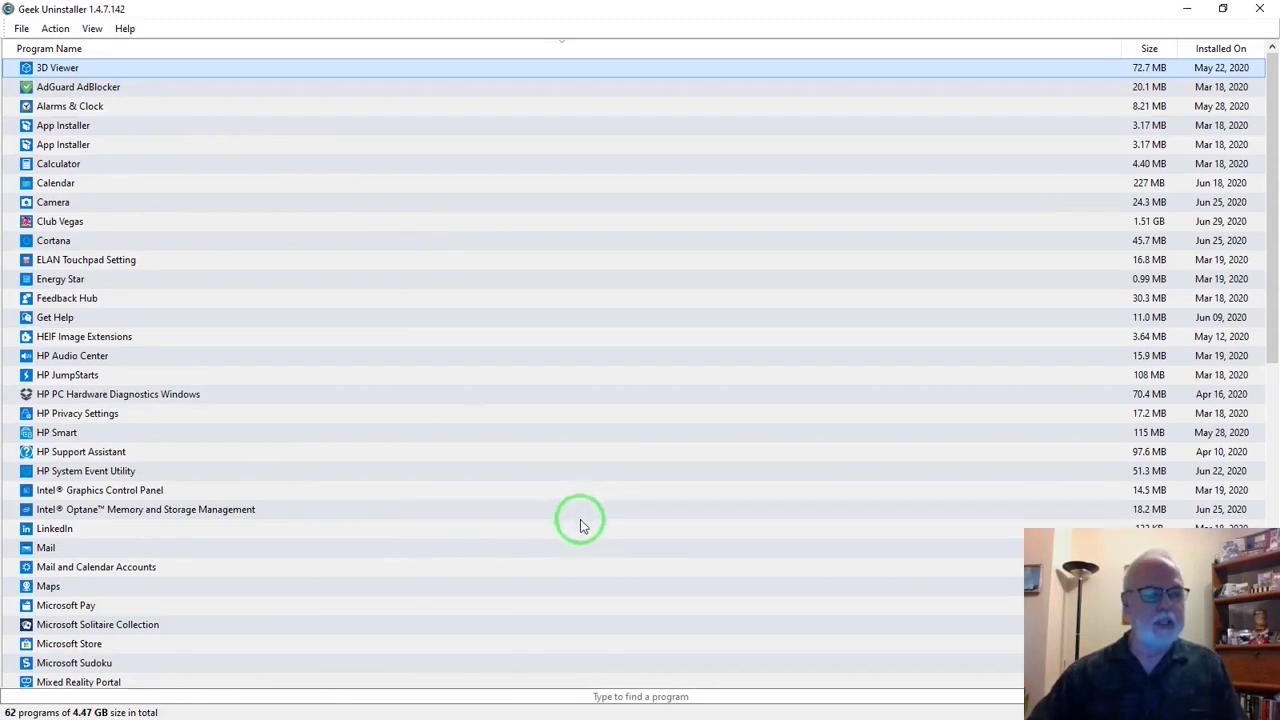
scroll(1274, 203, "down", 1)
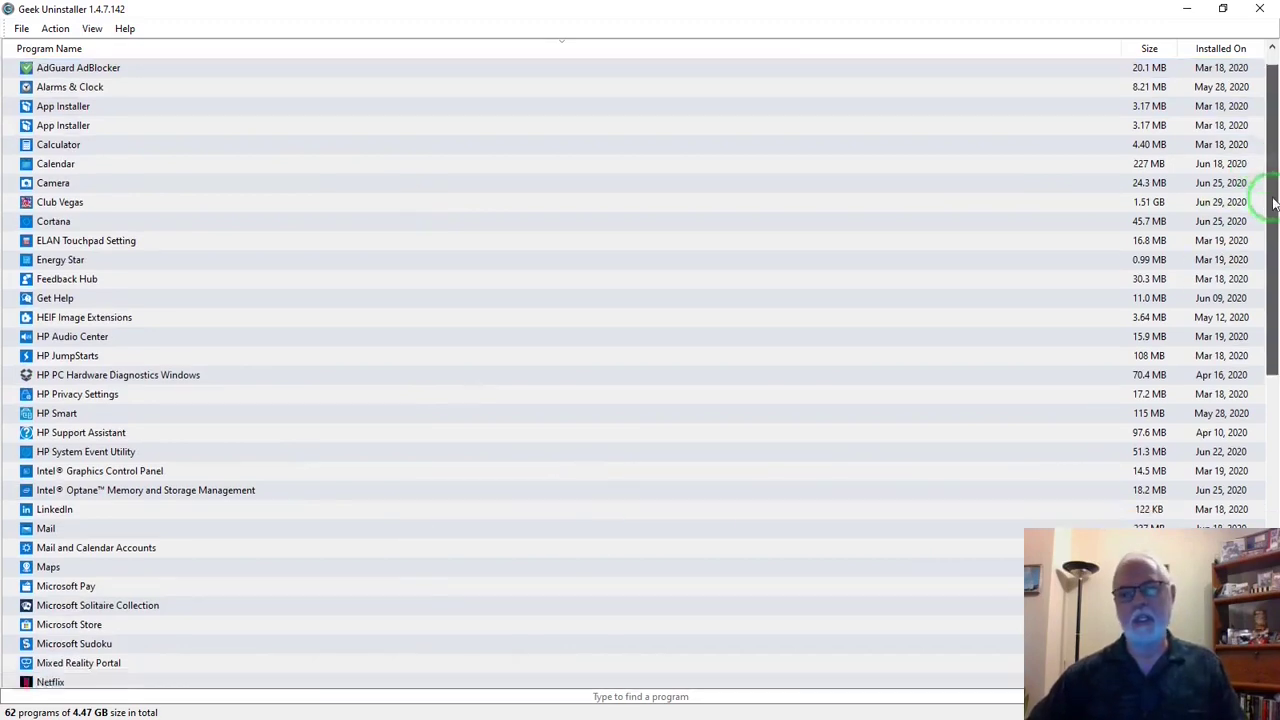
left_click_drag(1274, 203, 1266, 277)
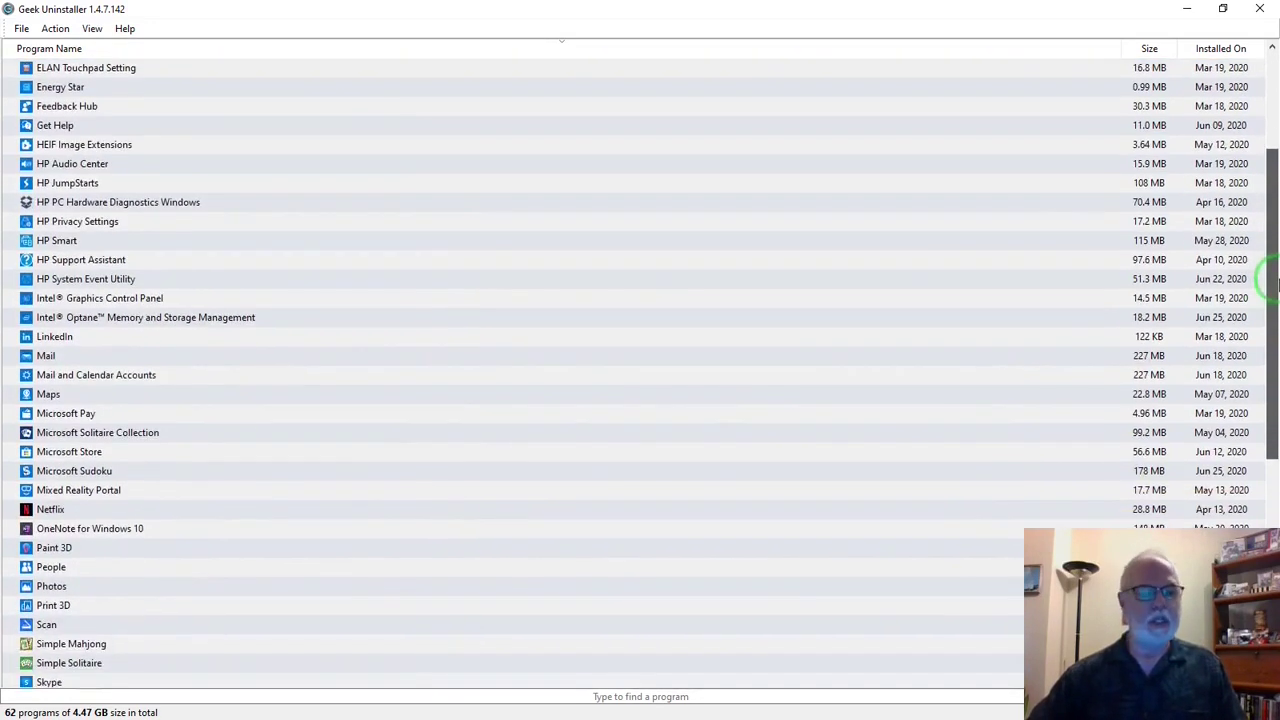
Uninstall Netflix and delete its 71 file and 5 registry leftovers.
left_click(33, 512)
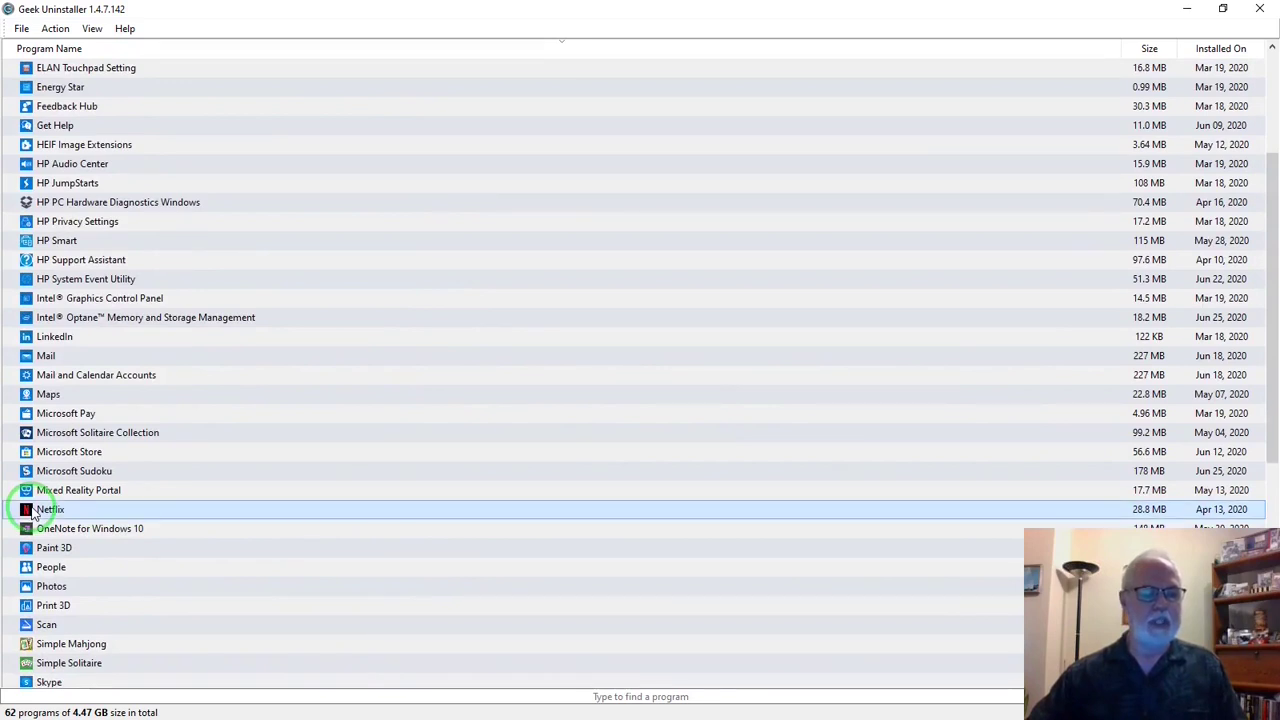
right_click(33, 512)
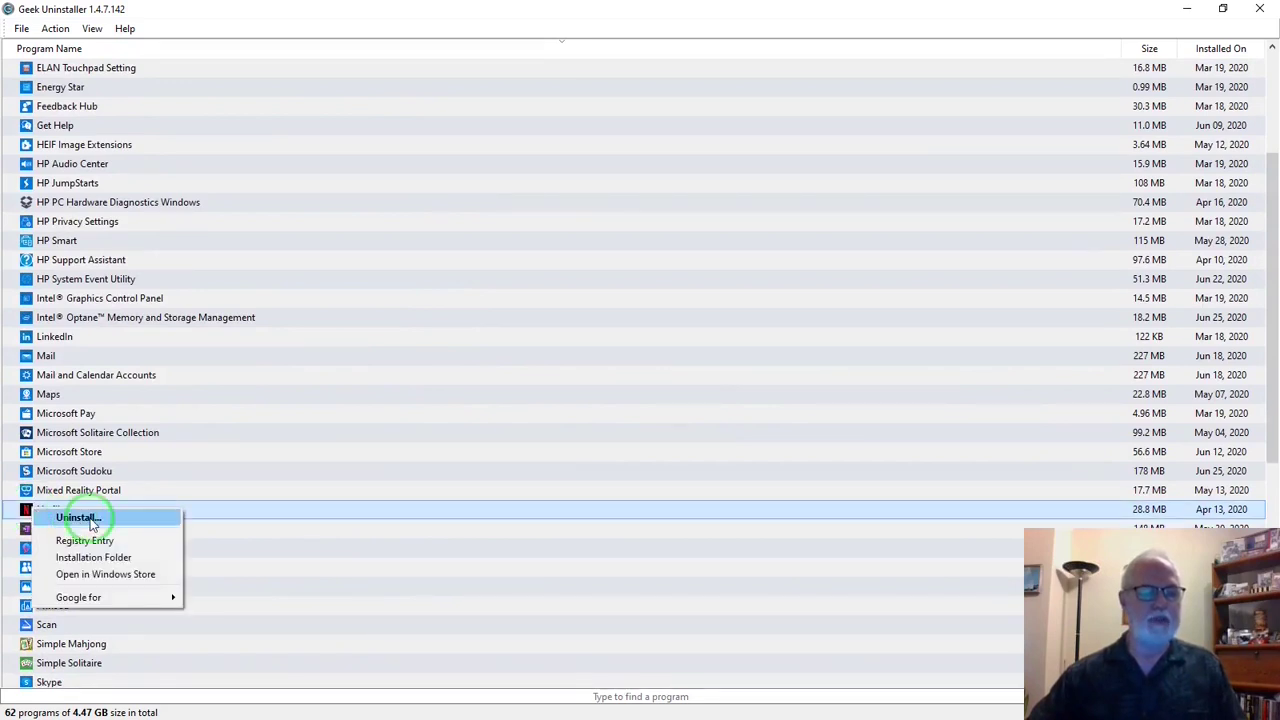
left_click(90, 519)
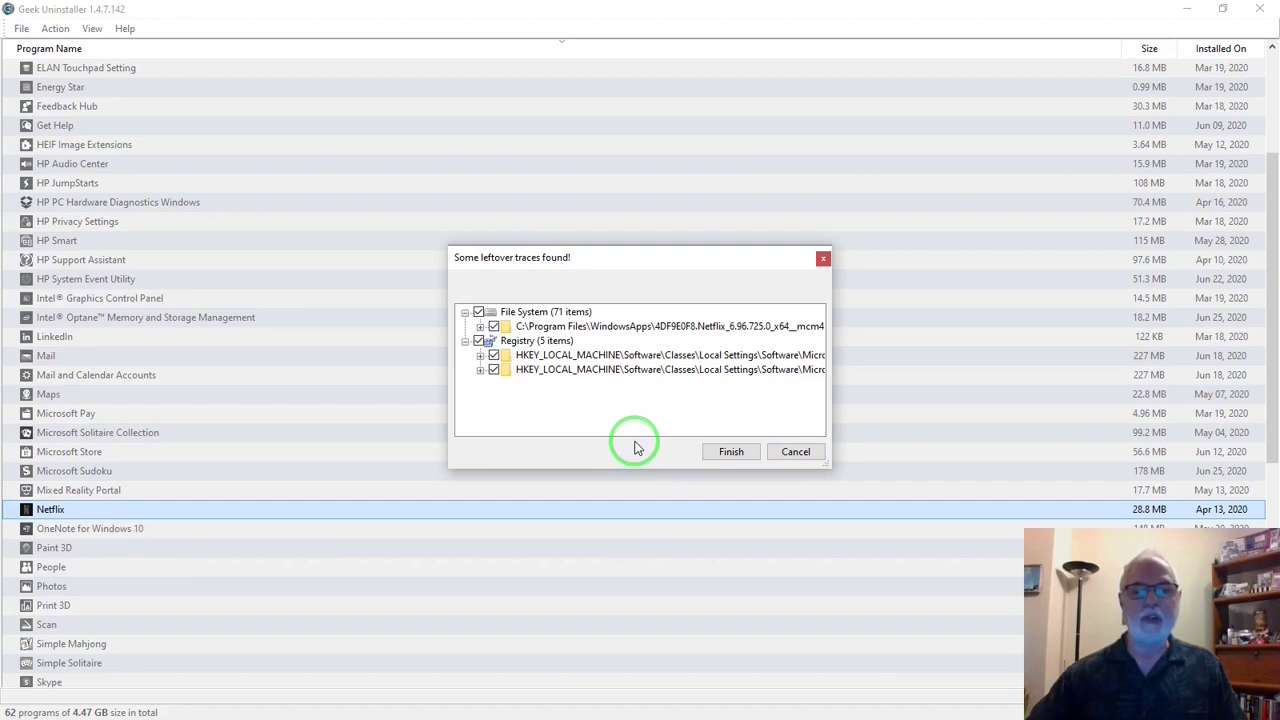
left_click(737, 452)
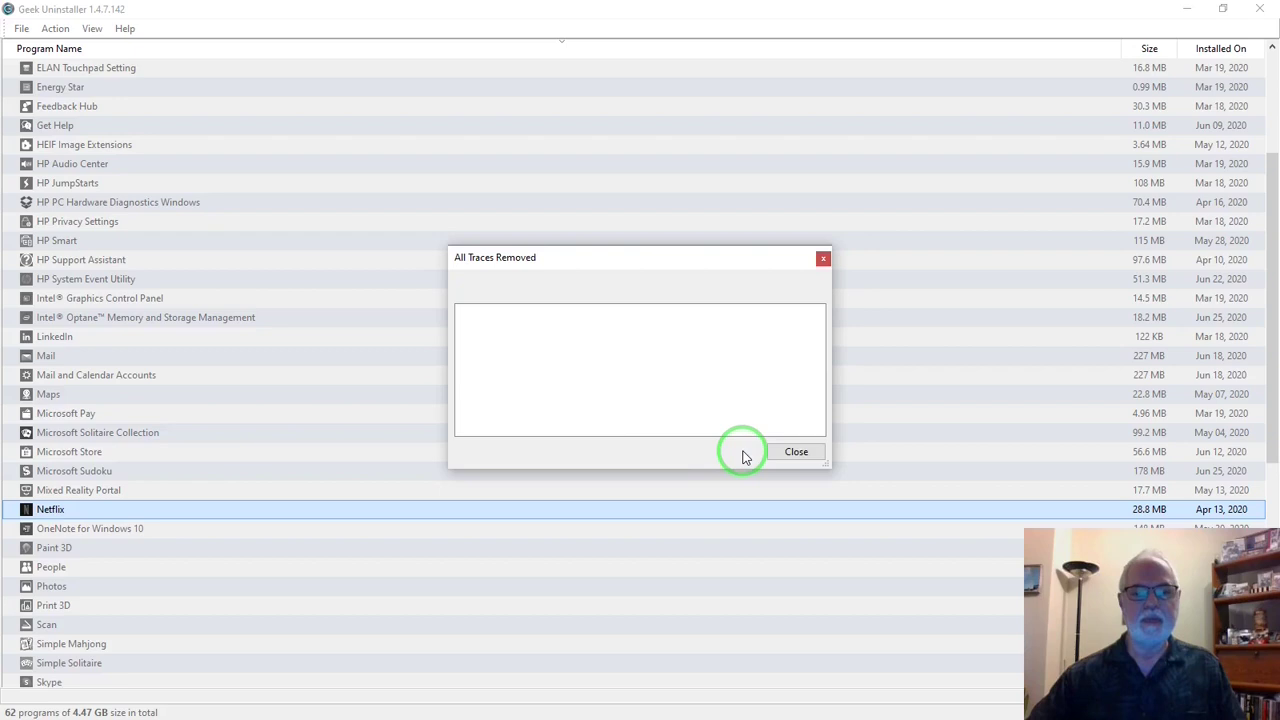
left_click(800, 452)
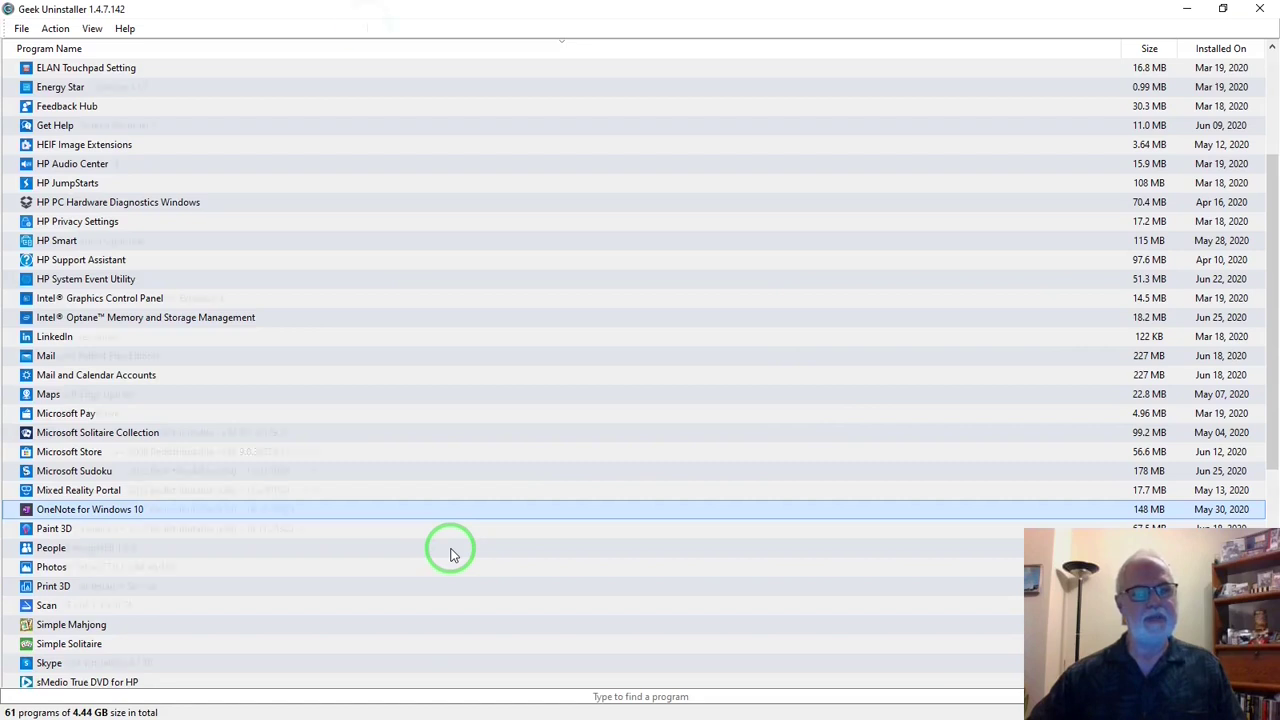
Switch to Desktop Apps with Ctrl+1 and run Google for 'MoneyManagerEX 1.3.3' from its context menu.
key("ctrl+1")
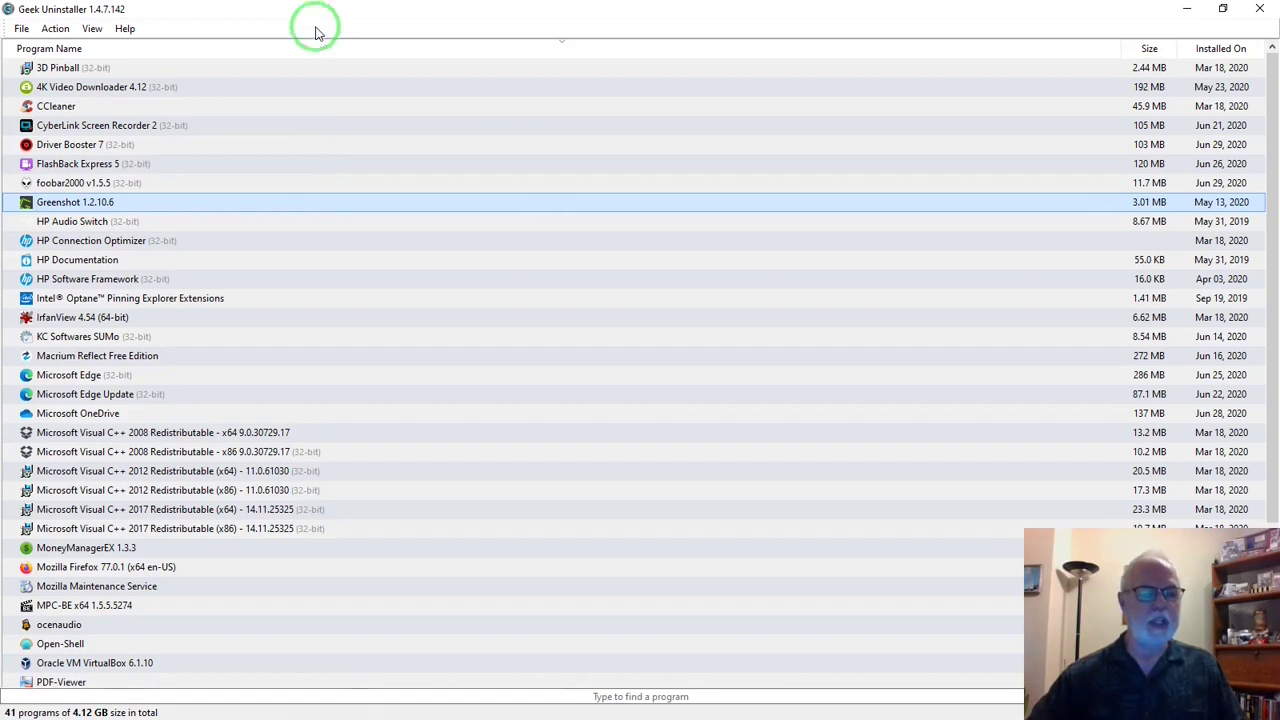
left_click(60, 549)
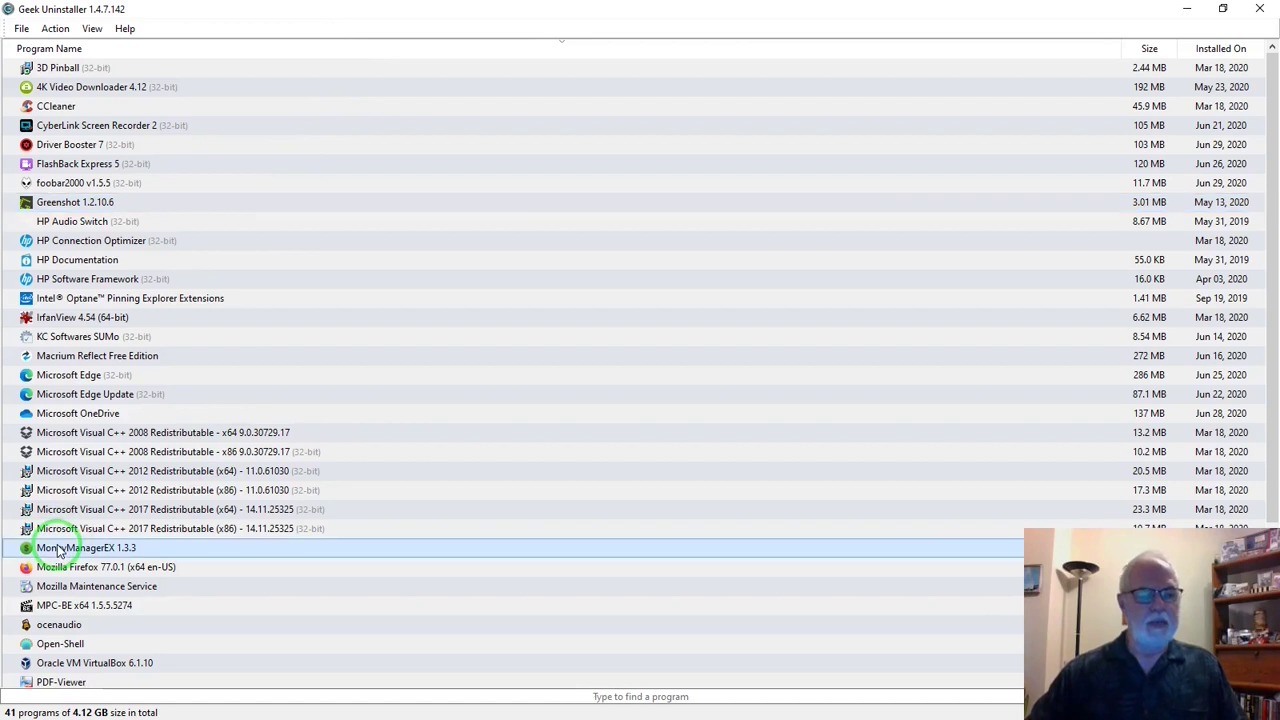
right_click(58, 549)
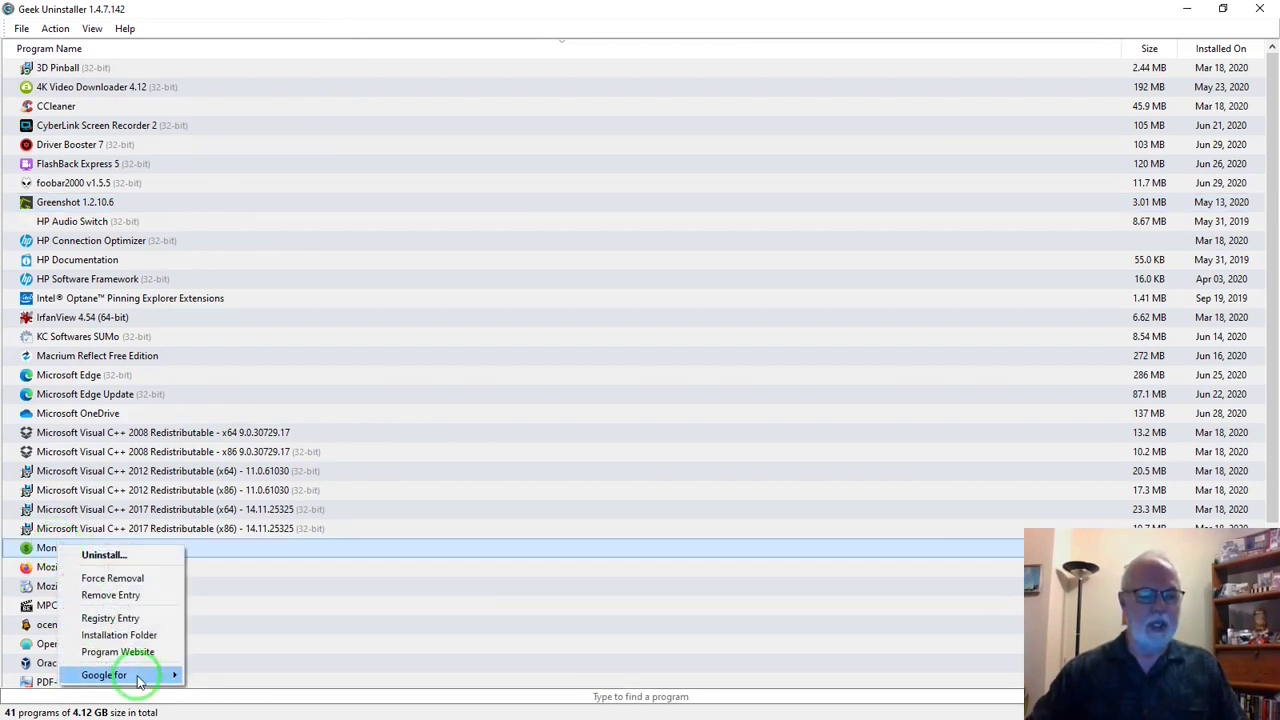
mouse_move(140, 680)
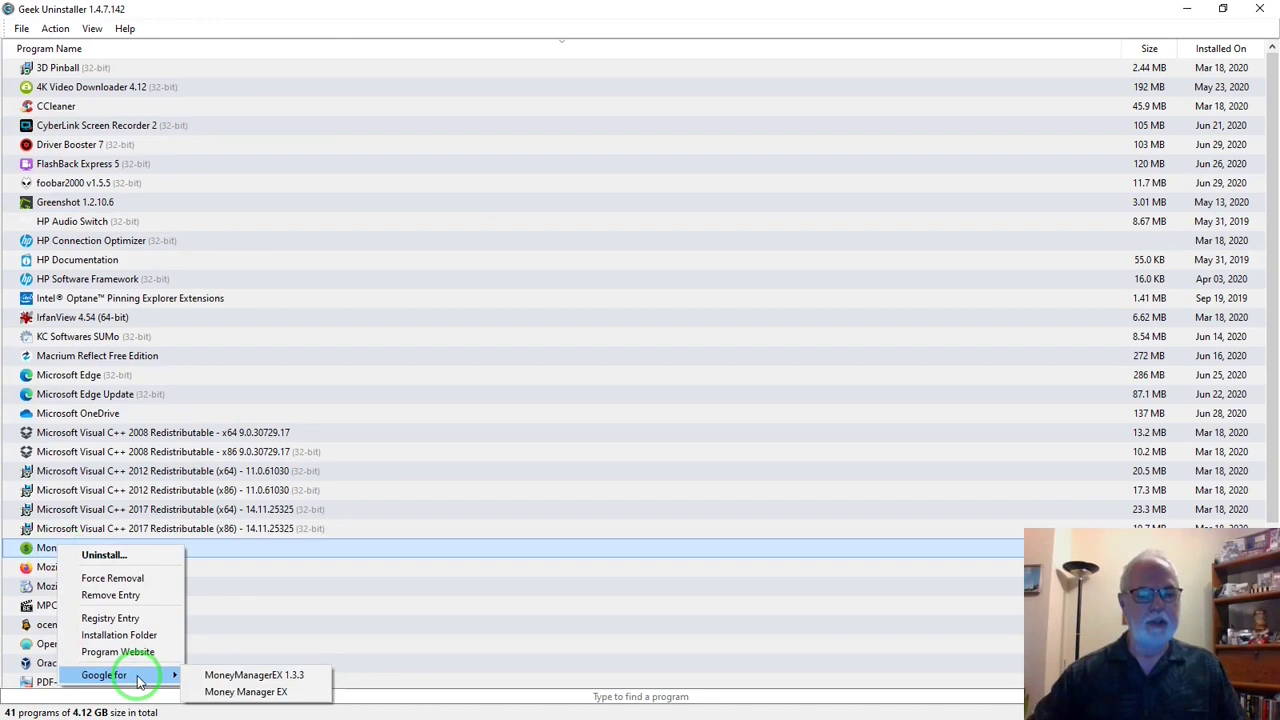
left_click(217, 677)
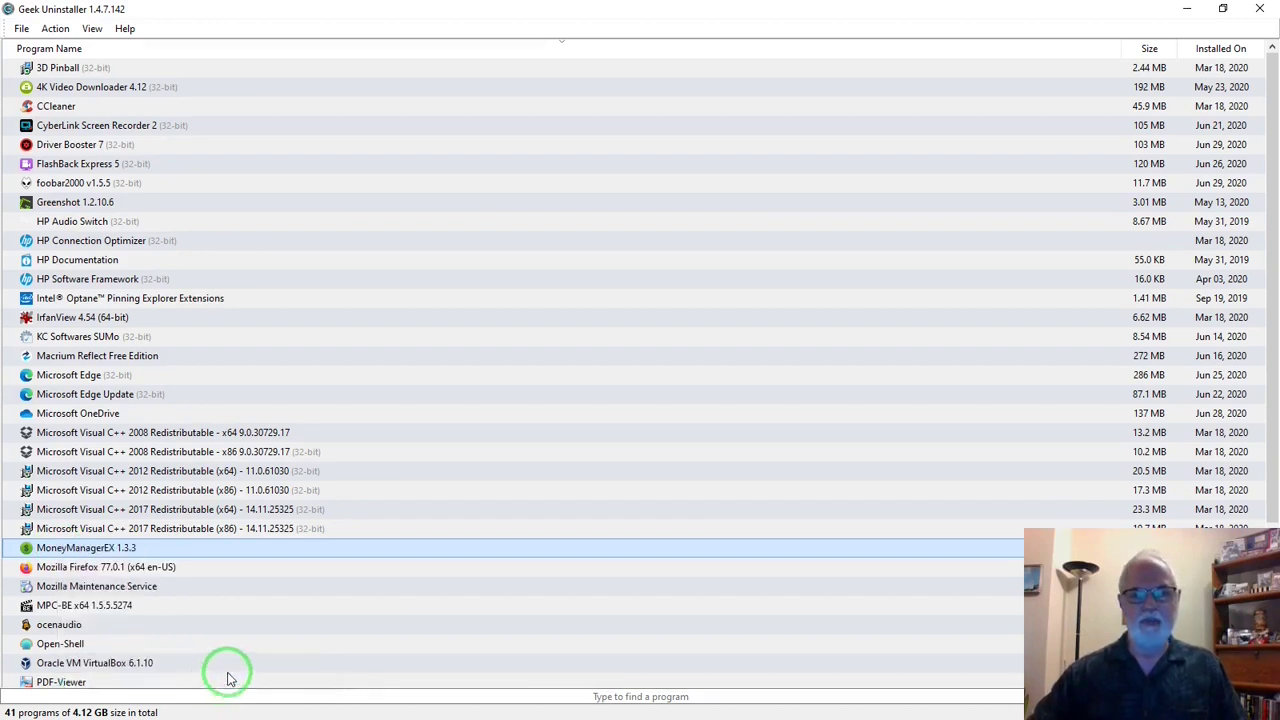
Minimize Geek Uninstaller and open the MMEX 1.3.3 release result in Google.
left_click(1188, 9)
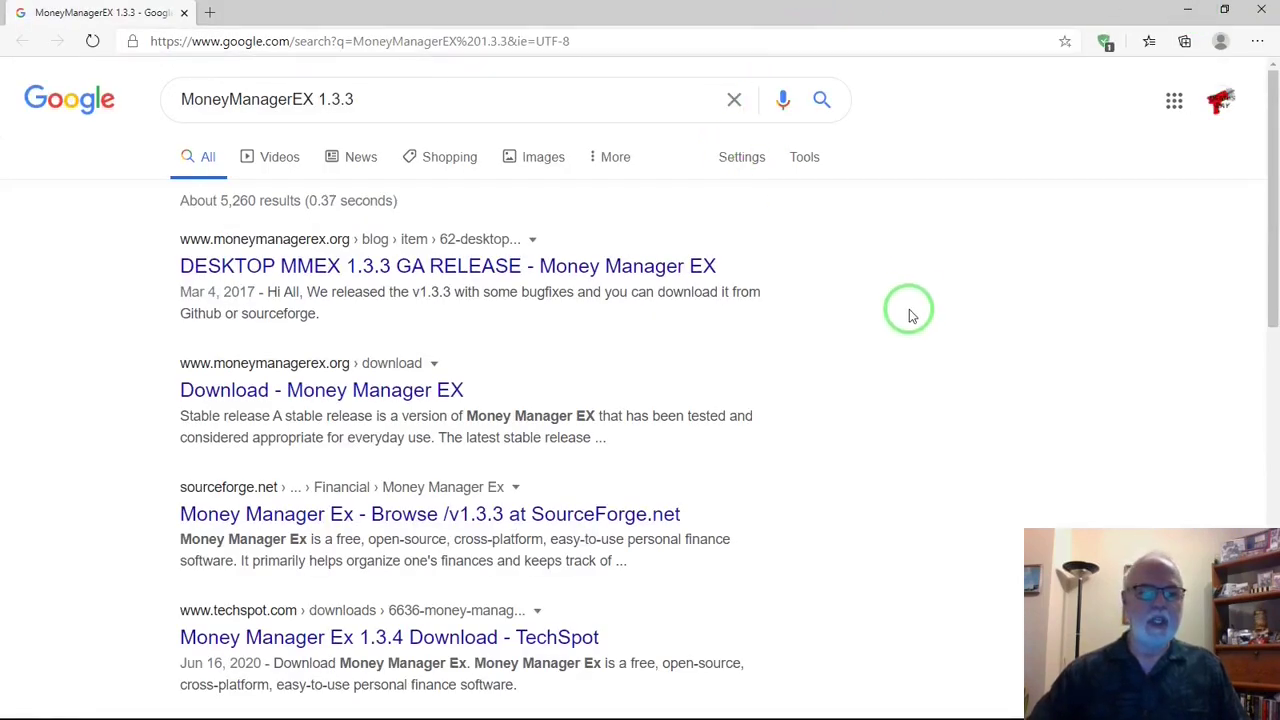
left_click(422, 265)
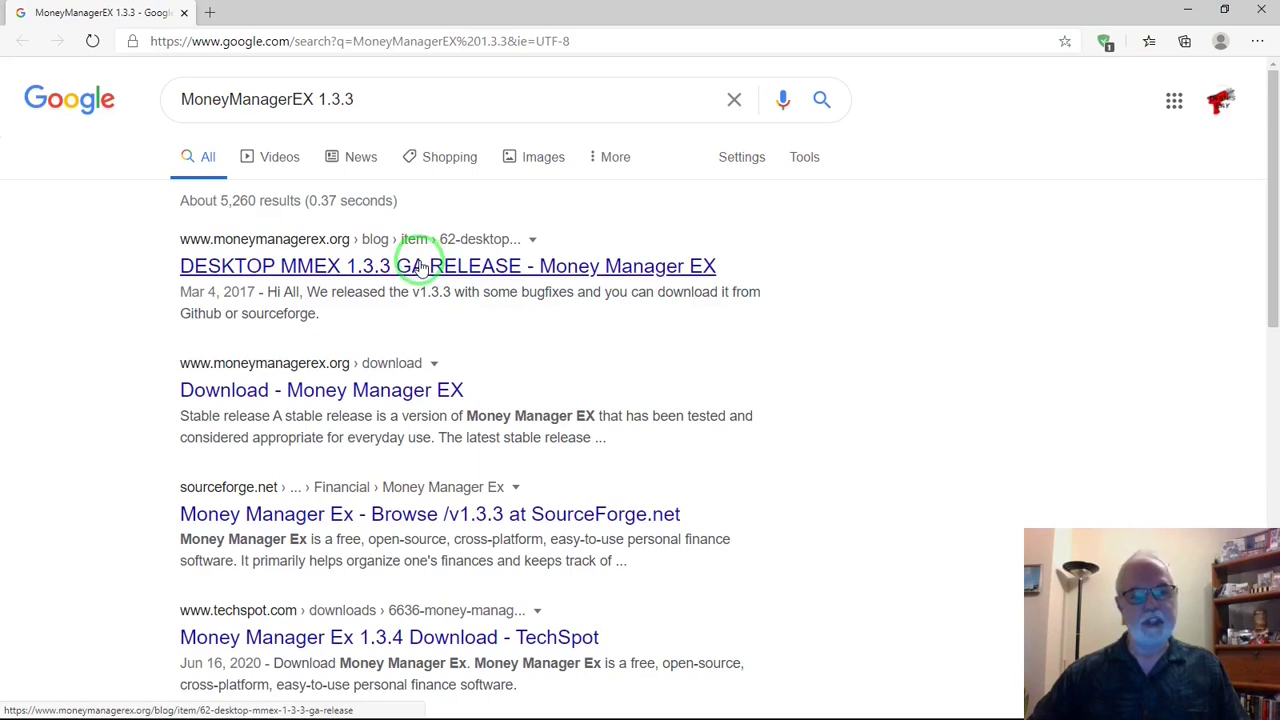